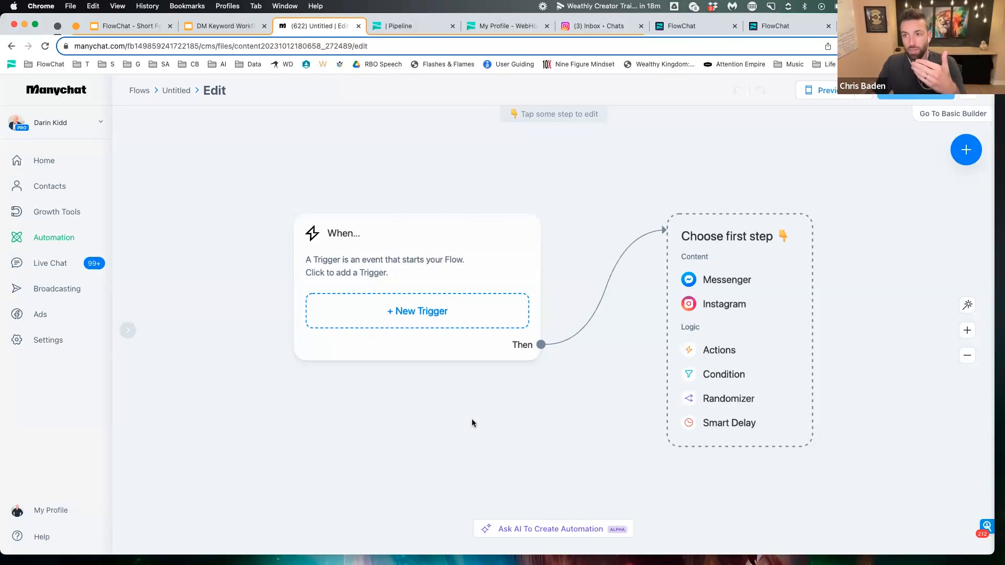
{"action": "scroll", "coordinate": [316, 461], "scroll_direction": "down", "scroll_amount": 1}
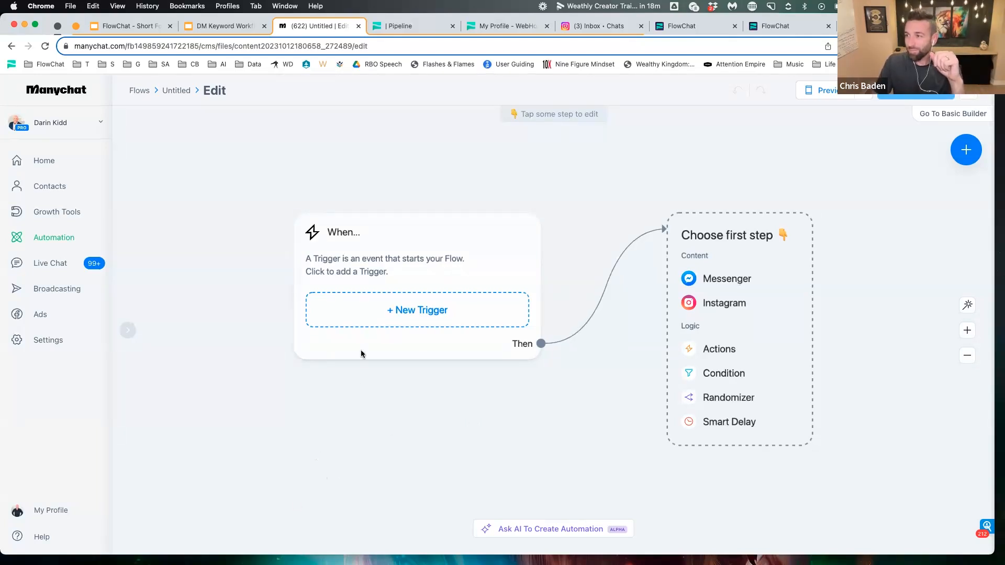
{"action": "left_click", "coordinate": [385, 315]}
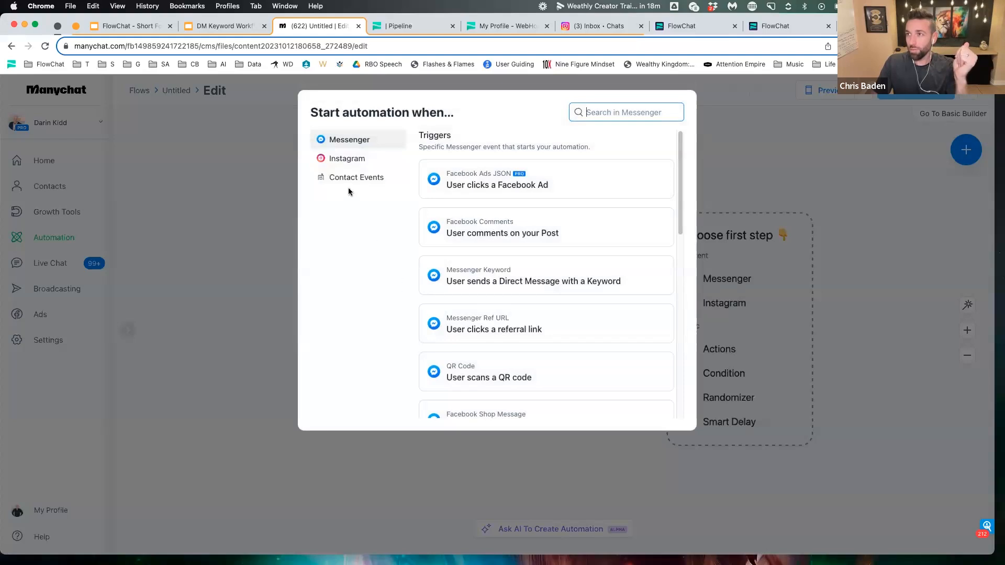
{"action": "left_click", "coordinate": [348, 159]}
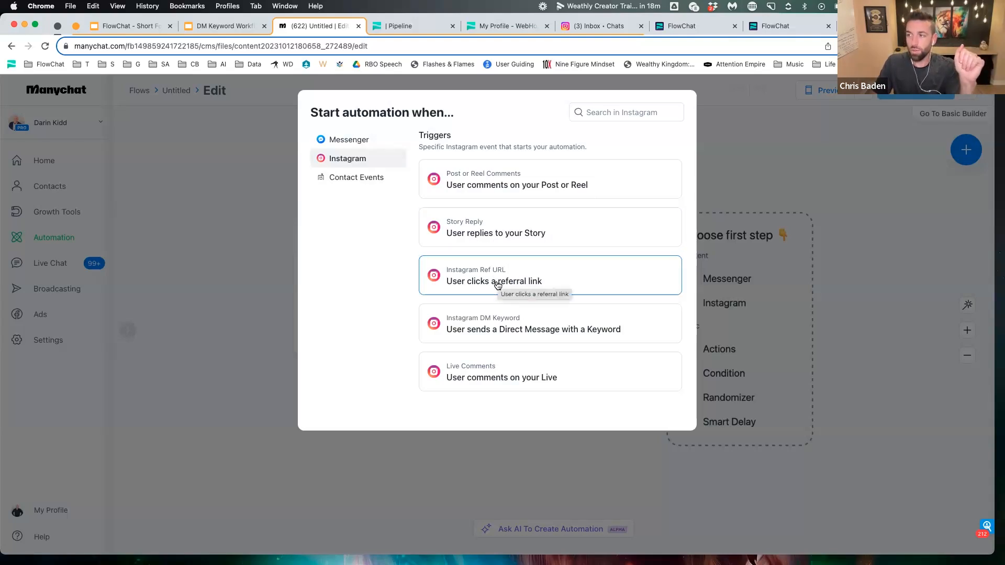
{"action": "left_click", "coordinate": [481, 341]}
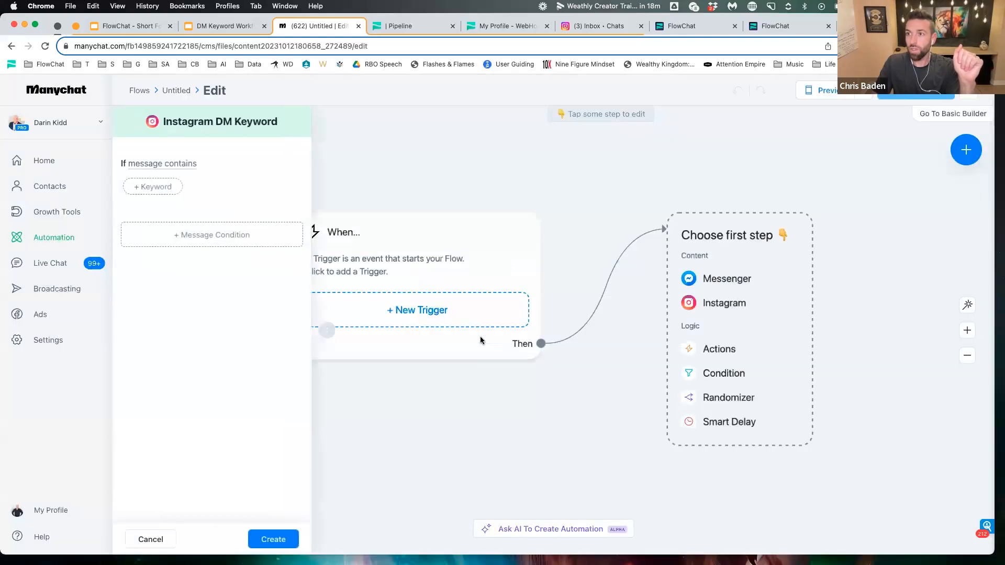
{"action": "left_click", "coordinate": [164, 191]}
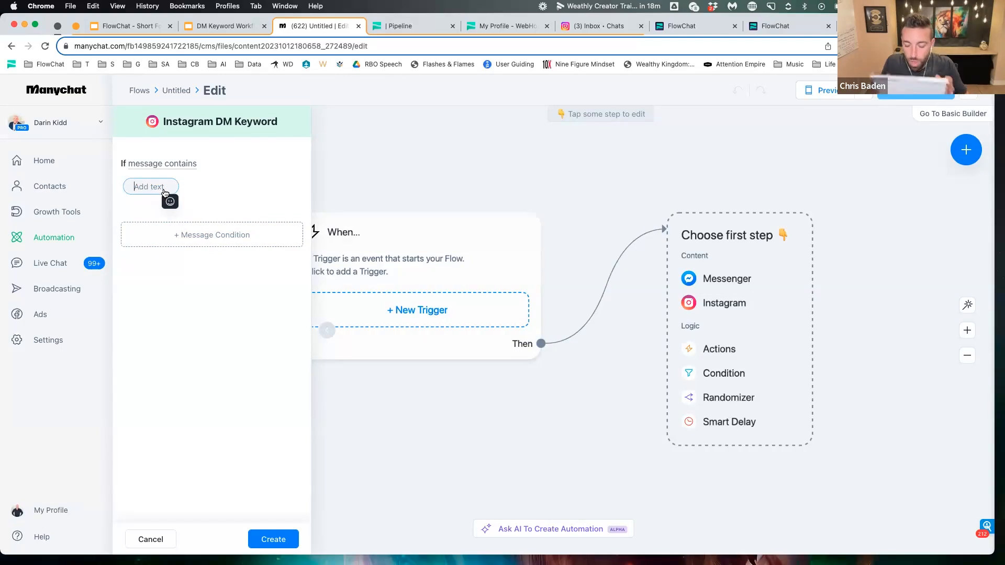
{"action": "type", "text": "leads"}
{"action": "left_click", "coordinate": [375, 161]}
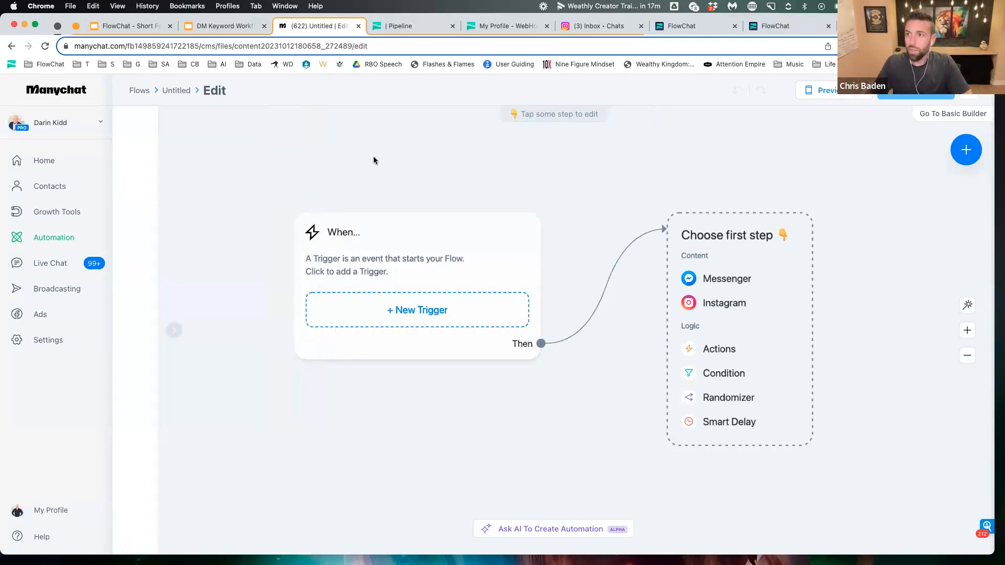
Create an Instagram DM Keyword trigger that starts the flow when a message contains "leads"
{"action": "left_click", "coordinate": [412, 308]}
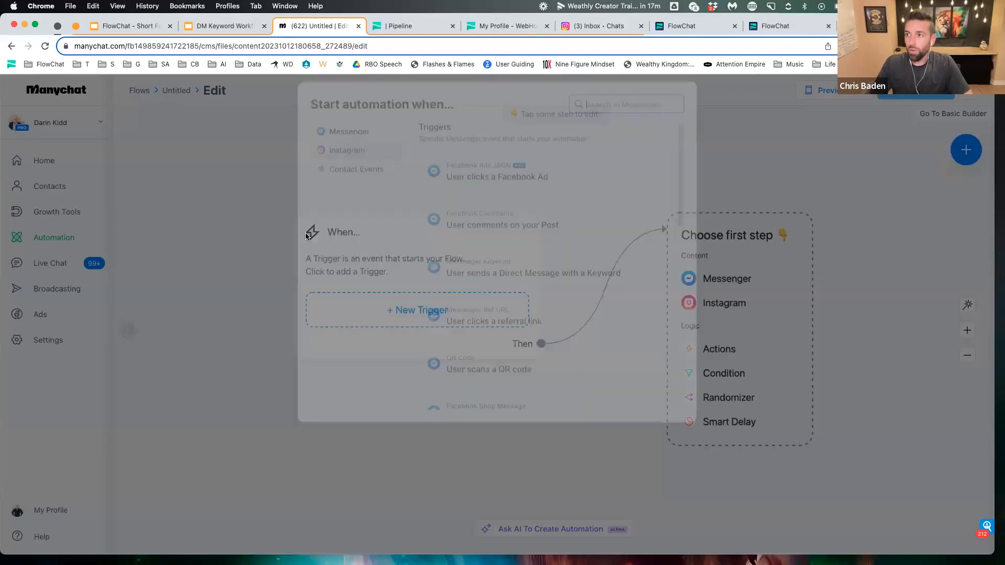
{"action": "left_click", "coordinate": [341, 157]}
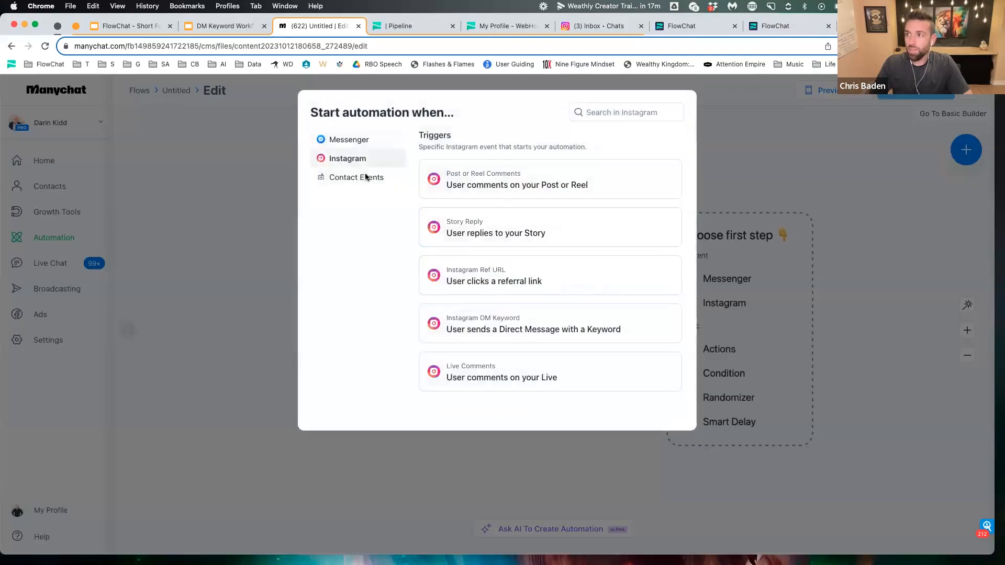
{"action": "left_click", "coordinate": [486, 321]}
{"action": "left_click", "coordinate": [141, 186]}
{"action": "type", "text": "leads"}
{"action": "left_click", "coordinate": [272, 539]}
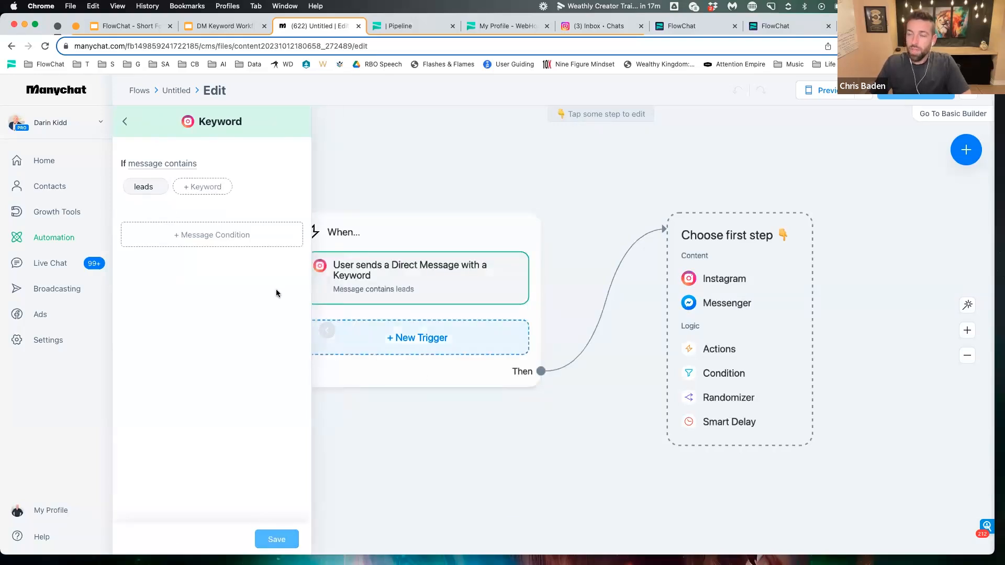
{"action": "left_click", "coordinate": [200, 186]}
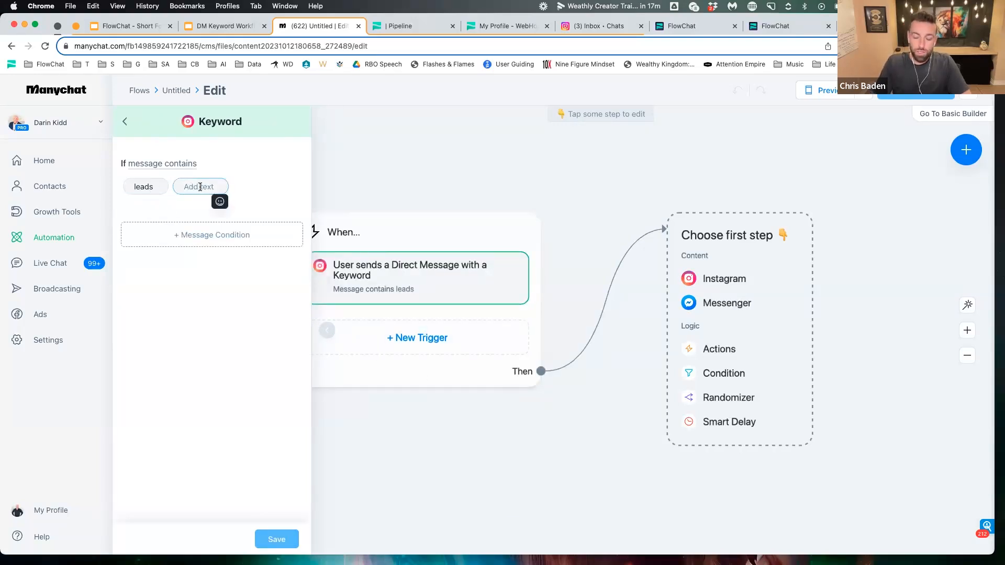
{"action": "type", "text": "lead"}
{"action": "key", "text": "BackSpace"}
{"action": "key", "text": "BackSpace"}
{"action": "type", "text": "d"}
{"action": "key", "text": "BackSpace"}
{"action": "key", "text": "BackSpace"}
{"action": "key", "text": "BackSpace"}
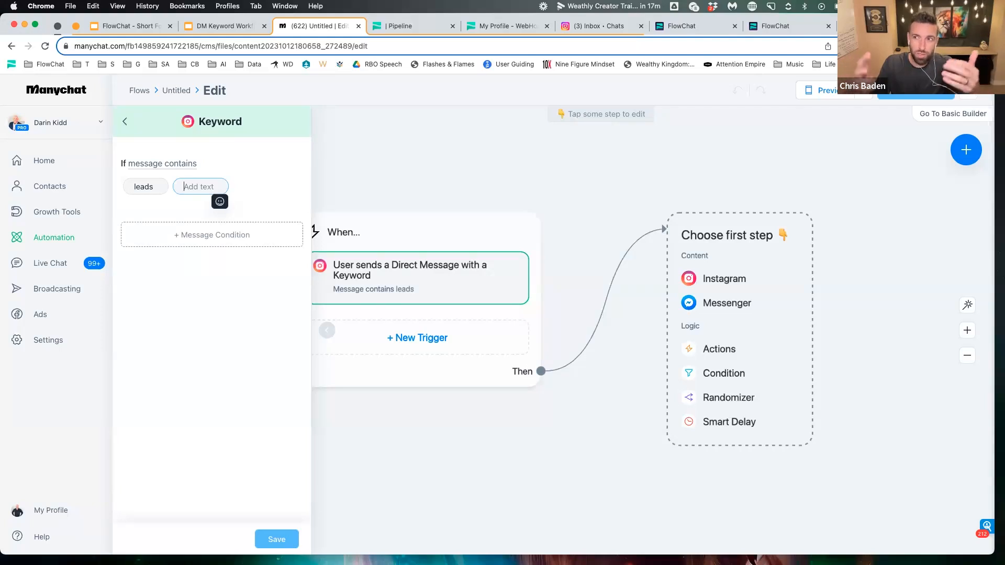
{"action": "left_click", "coordinate": [435, 444]}
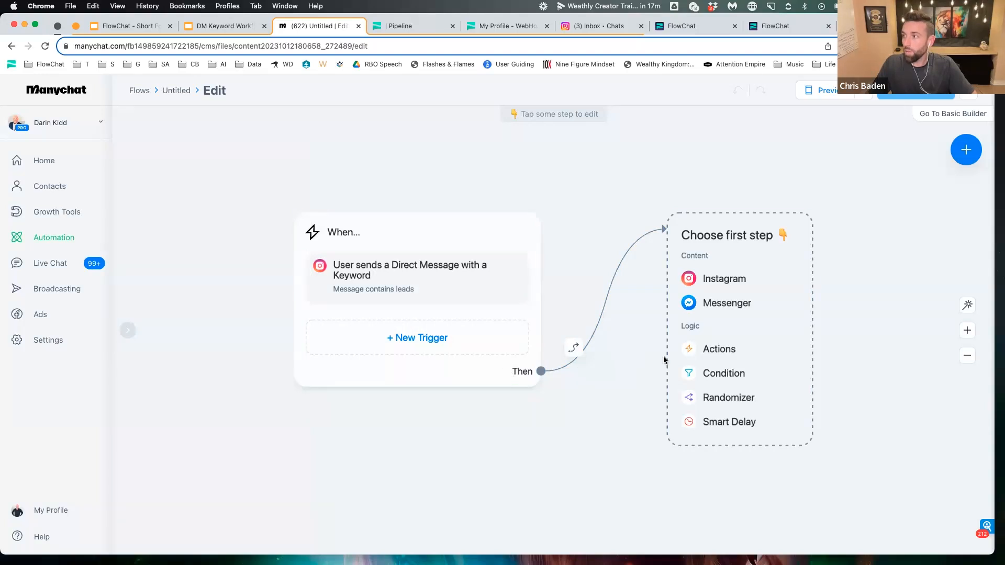
Add an Instagram Send Message block as the first step with the text "You got! Get the 4Q Method below:"
{"action": "left_click", "coordinate": [721, 283]}
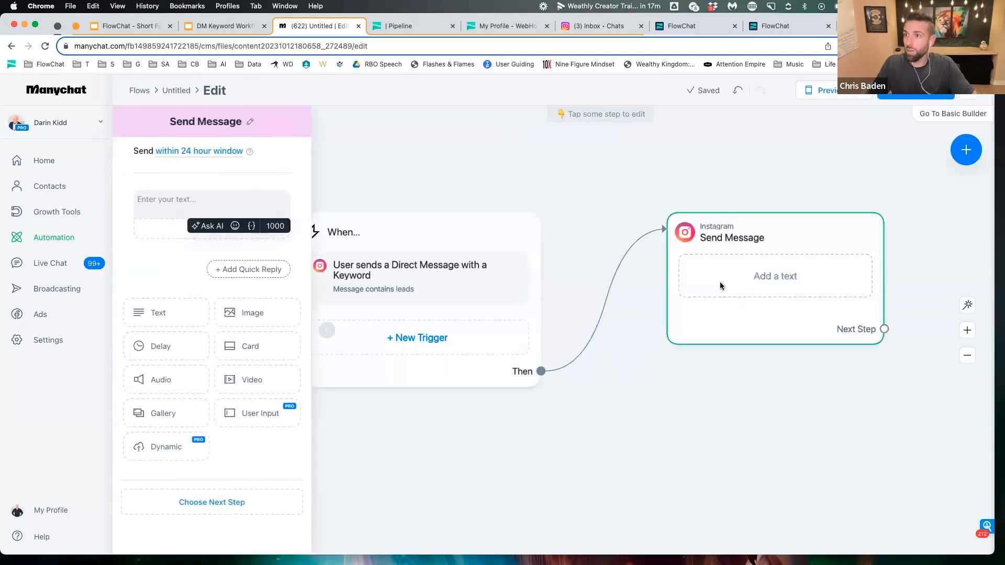
{"action": "left_click", "coordinate": [185, 209]}
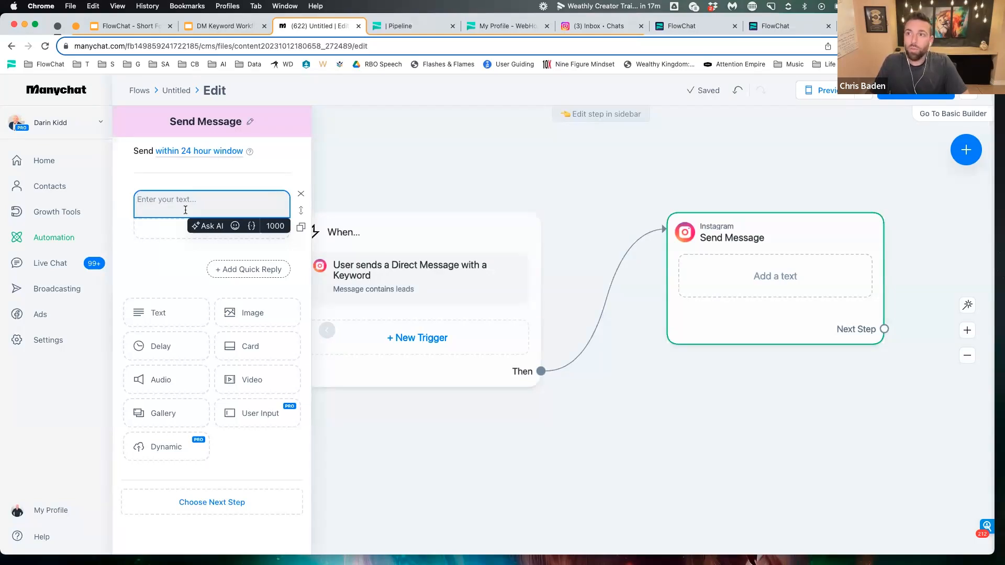
{"action": "type", "text": "You got! "}
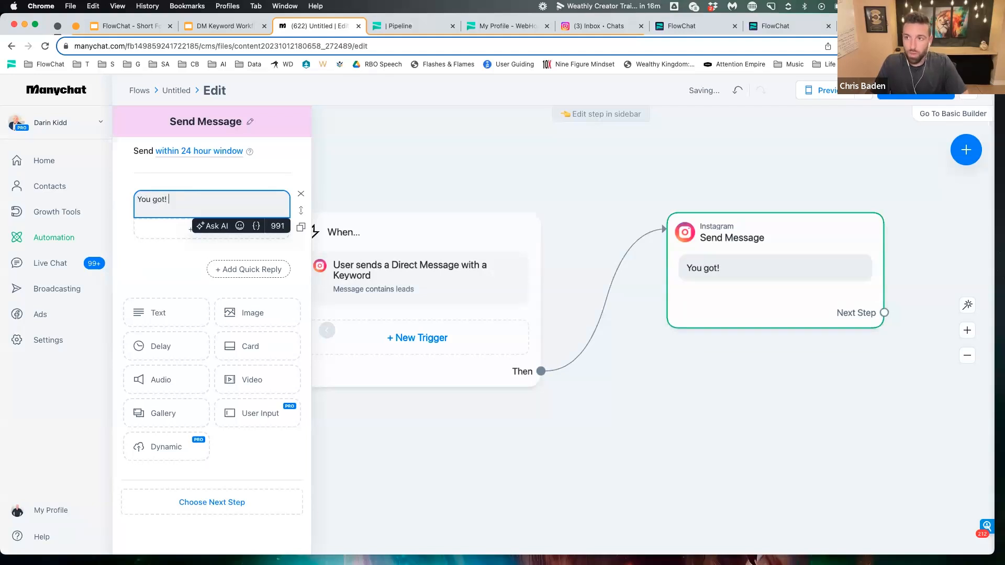
{"action": "type", "text": "Use"}
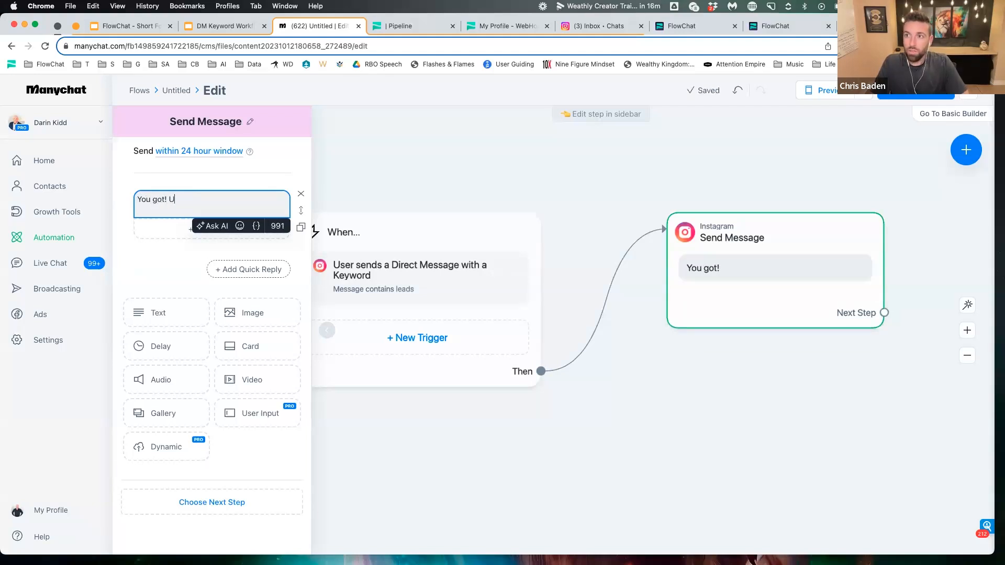
{"action": "key", "text": "BackSpace"}
{"action": "key", "text": "BackSpace"}
{"action": "key", "text": "BackSpace"}
{"action": "type", "text": "Get the 4"}
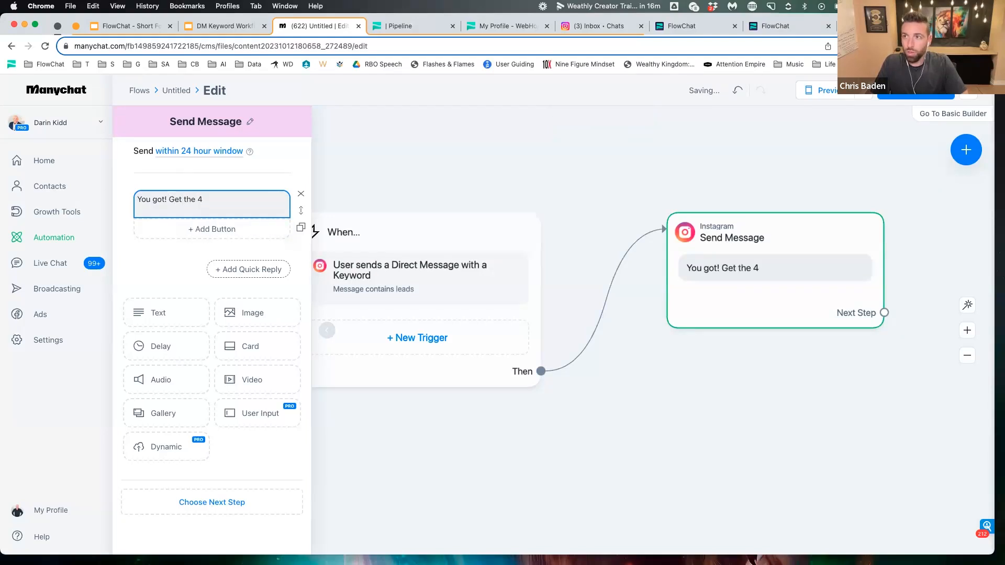
{"action": "left_click", "coordinate": [209, 201]}
{"action": "type", "text": "4Q Method below:"}
{"action": "key", "text": "Return"}
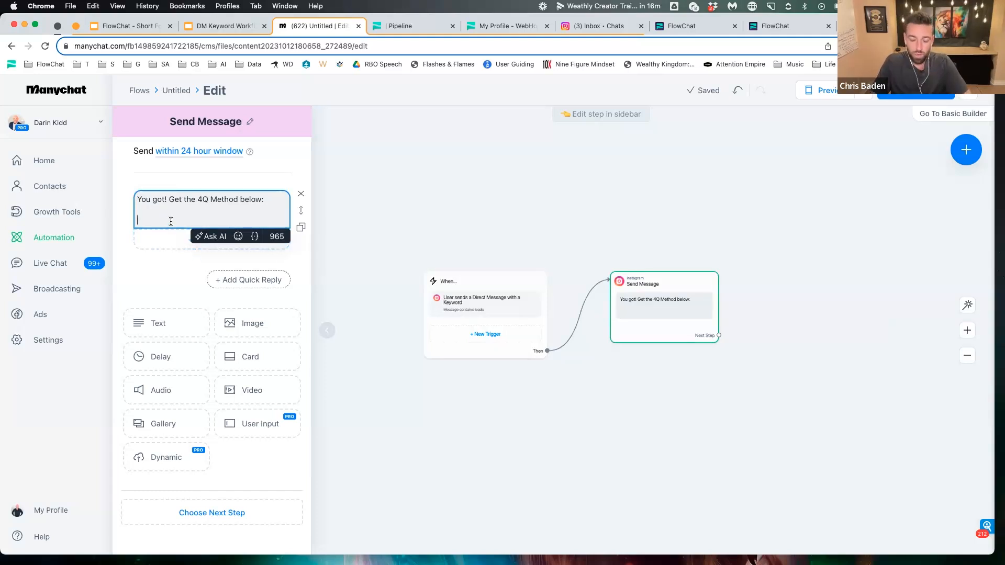
{"action": "type", "text": "https://"}
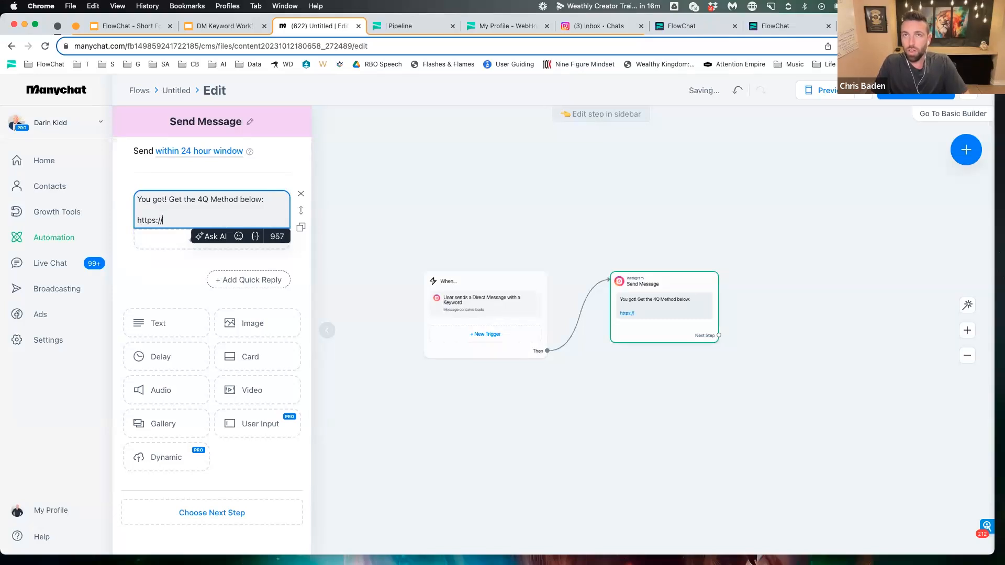
{"action": "type", "text": "google.com"}
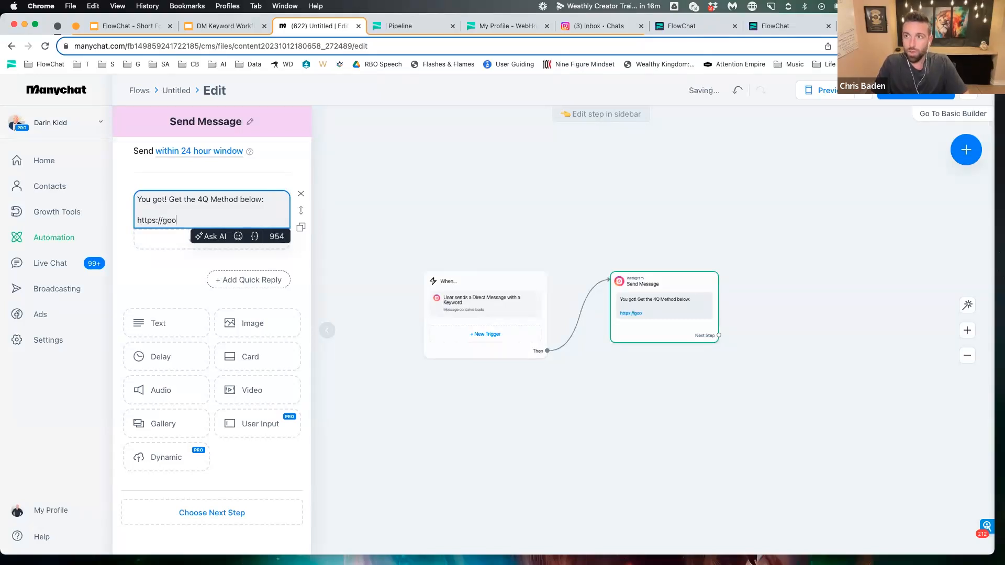
{"action": "key", "text": "Return"}
{"action": "key", "text": "BackSpace"}
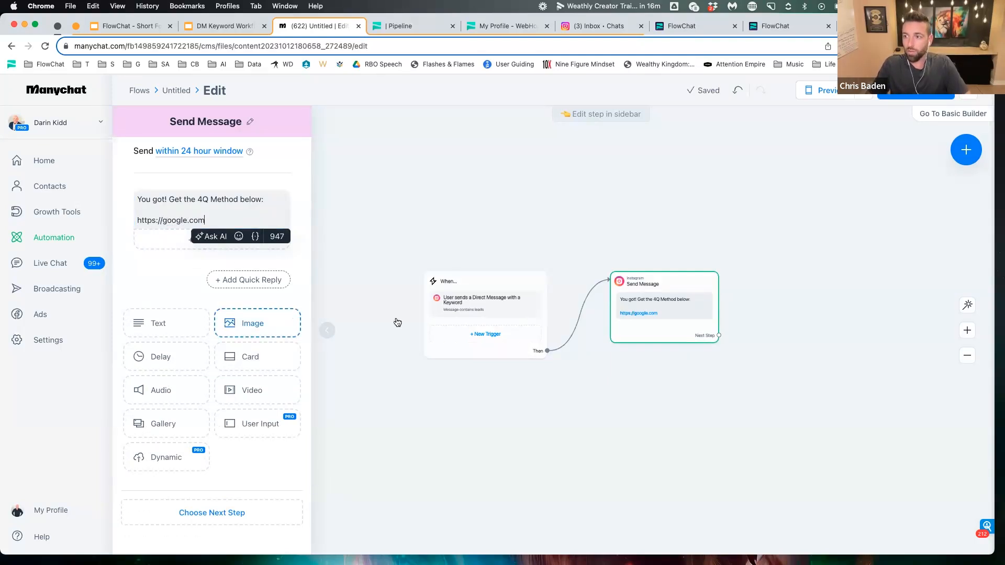
{"action": "left_click", "coordinate": [639, 411]}
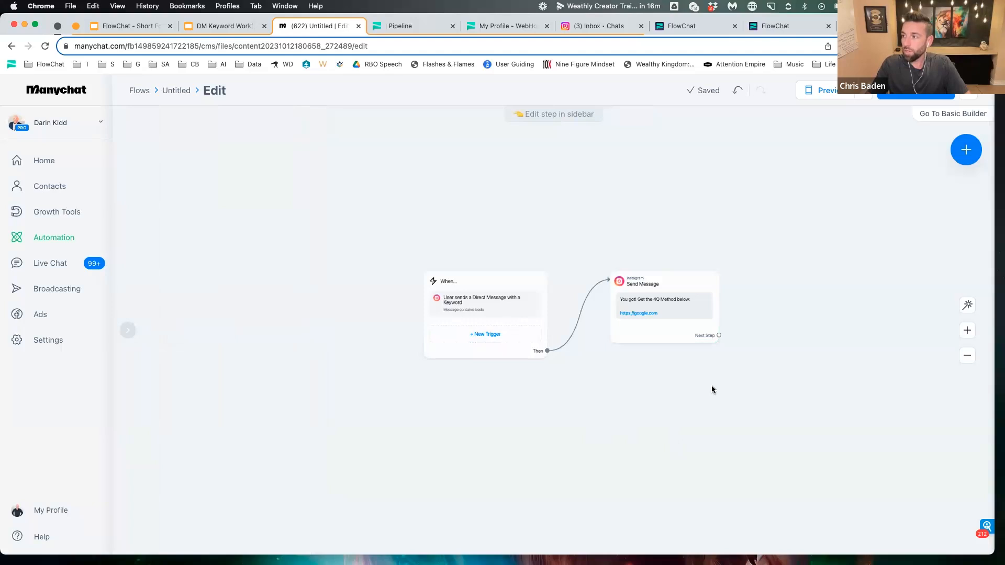
{"action": "scroll", "coordinate": [702, 363], "scroll_direction": "up", "scroll_amount": 3}
{"action": "right_click", "coordinate": [702, 366]}
{"action": "left_click", "coordinate": [643, 377]}
{"action": "left_click_drag", "start_coordinate": [642, 375], "coordinate": [542, 387]}
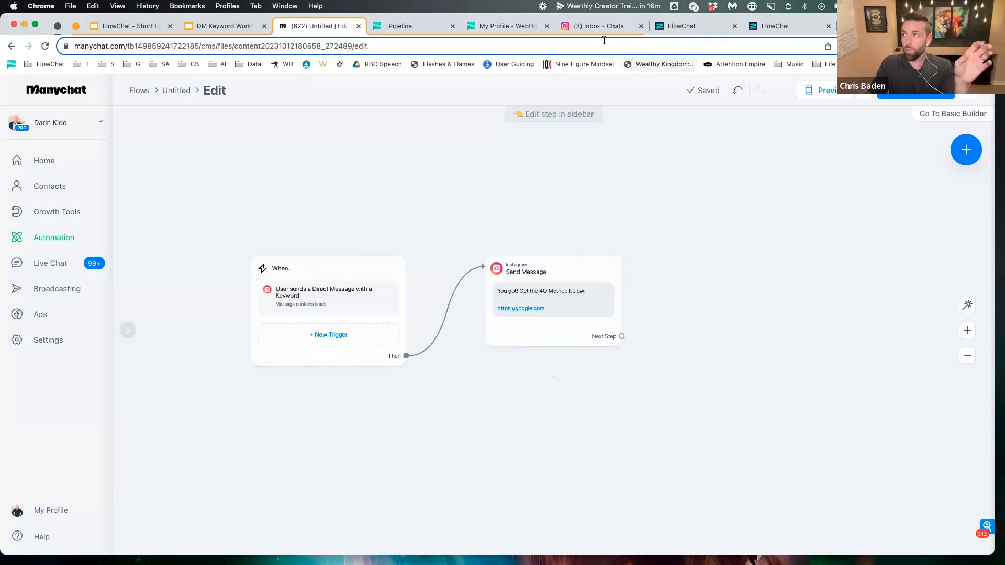
Switch to the Instagram inbox to look through the conversation list, and view the IG Keyword Pipeline in FlowChat
{"action": "left_click", "coordinate": [597, 25]}
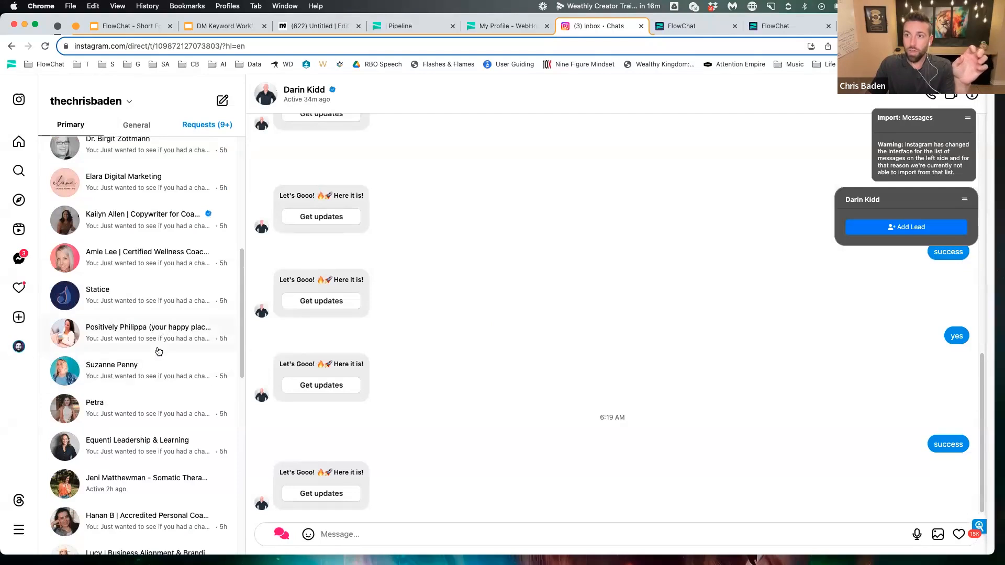
{"action": "scroll", "coordinate": [157, 352], "scroll_direction": "down", "scroll_amount": 10}
{"action": "scroll", "coordinate": [158, 354], "scroll_direction": "down", "scroll_amount": 6}
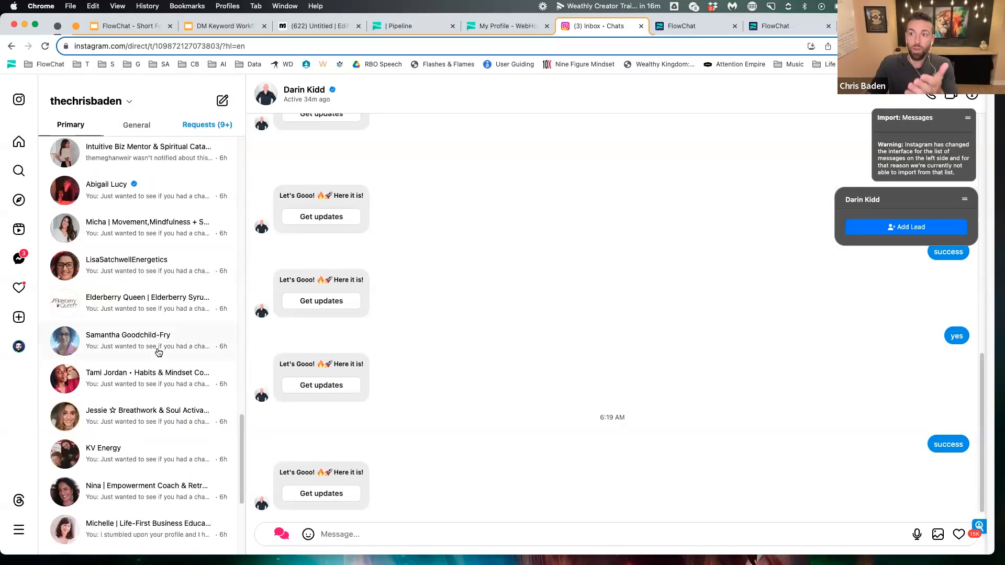
{"action": "scroll", "coordinate": [159, 356], "scroll_direction": "down", "scroll_amount": 6}
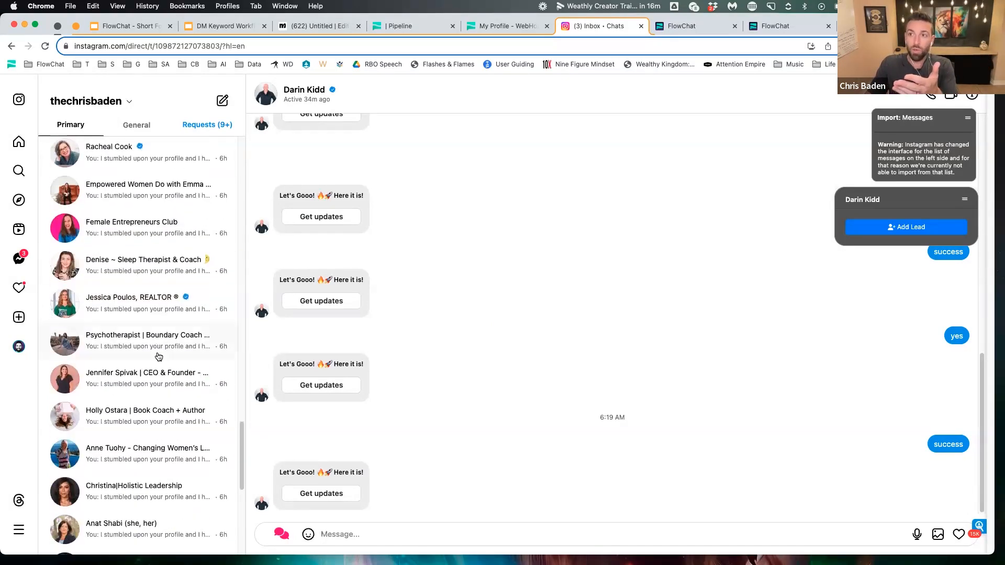
{"action": "scroll", "coordinate": [158, 356], "scroll_direction": "up", "scroll_amount": 20}
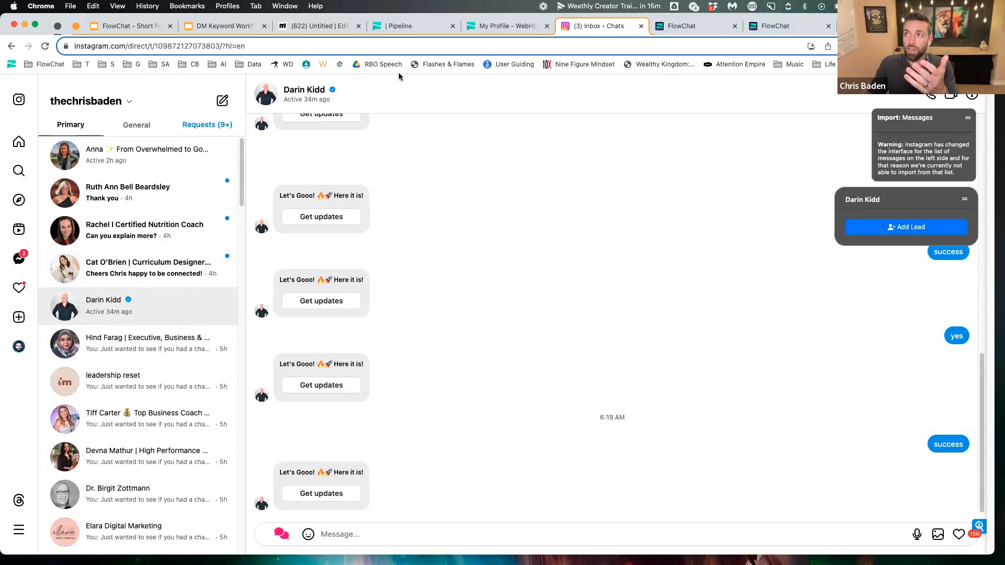
{"action": "left_click", "coordinate": [410, 26]}
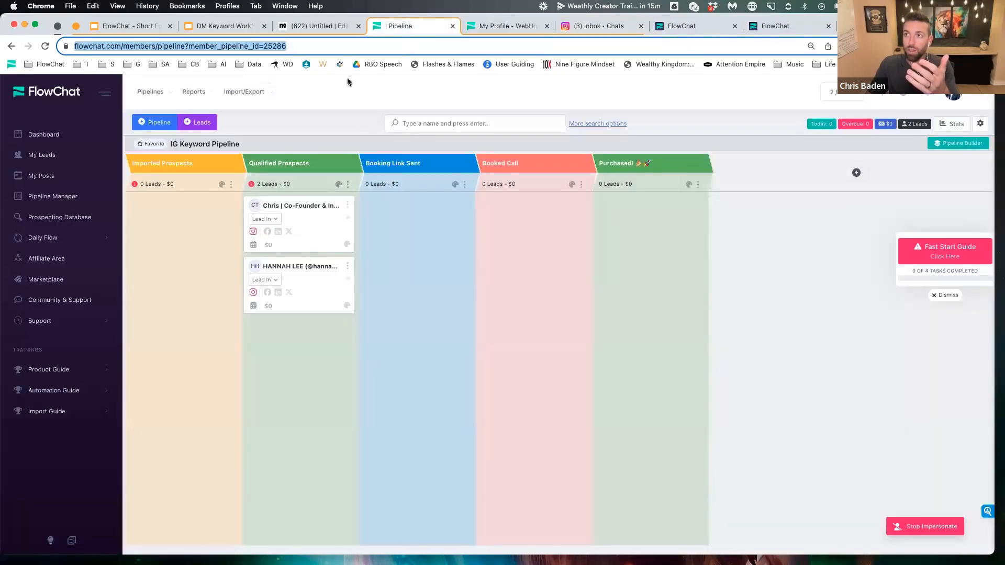
Switch back to Manychat and connect an Actions step after the Send Message block, containing a Make External Request action
{"action": "left_click", "coordinate": [317, 26]}
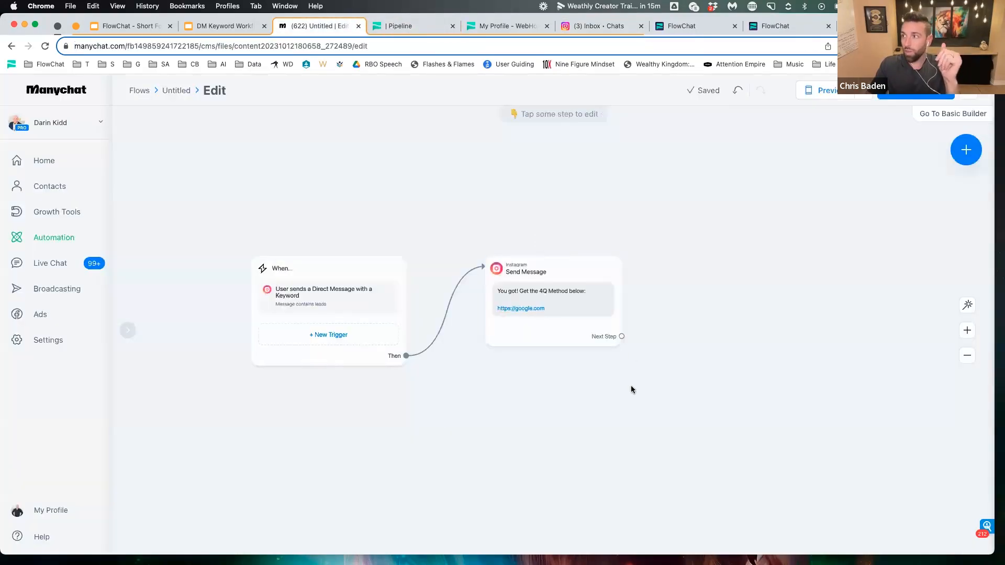
{"action": "left_click", "coordinate": [621, 336]}
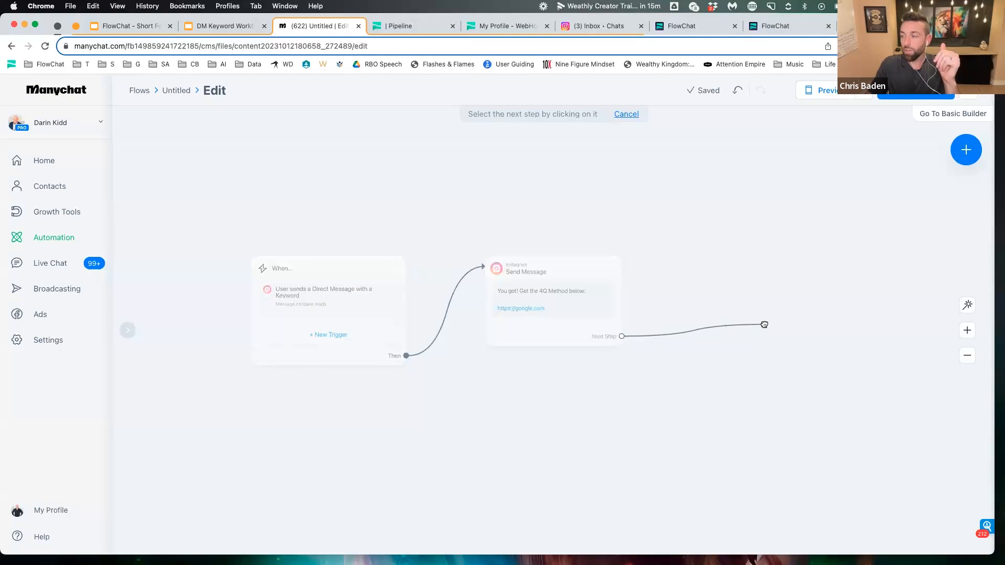
{"action": "left_click", "coordinate": [752, 293]}
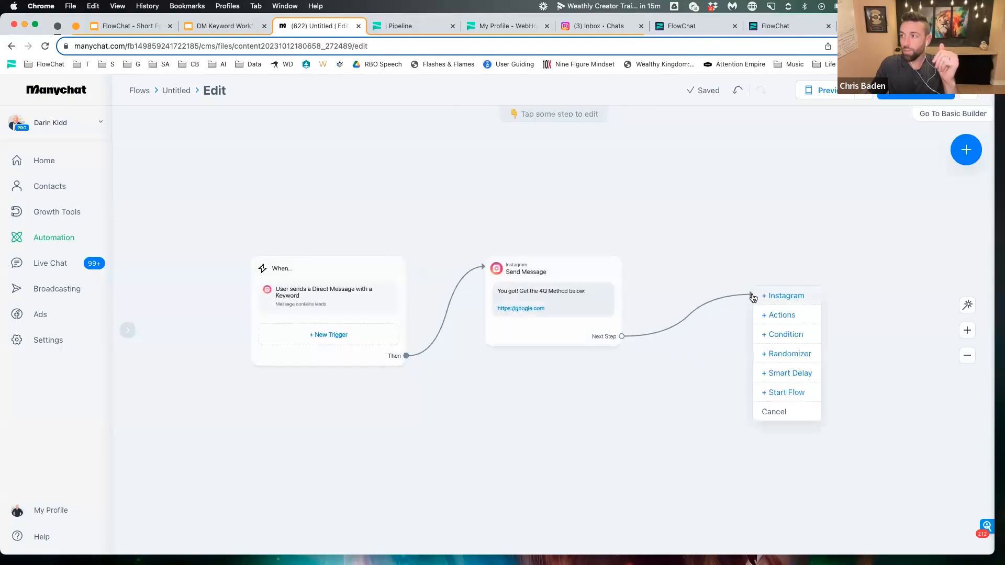
{"action": "left_click", "coordinate": [787, 315]}
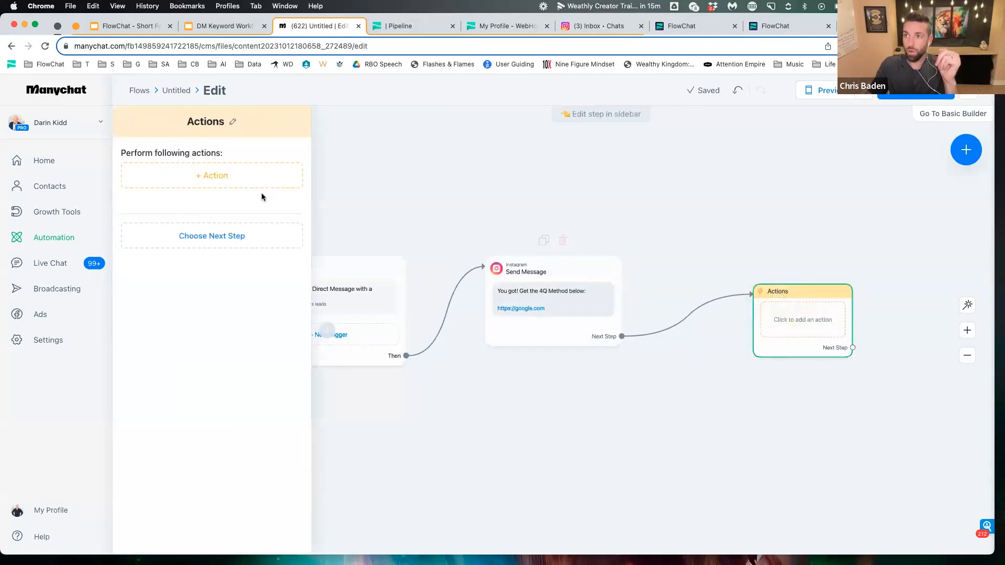
{"action": "left_click", "coordinate": [237, 177]}
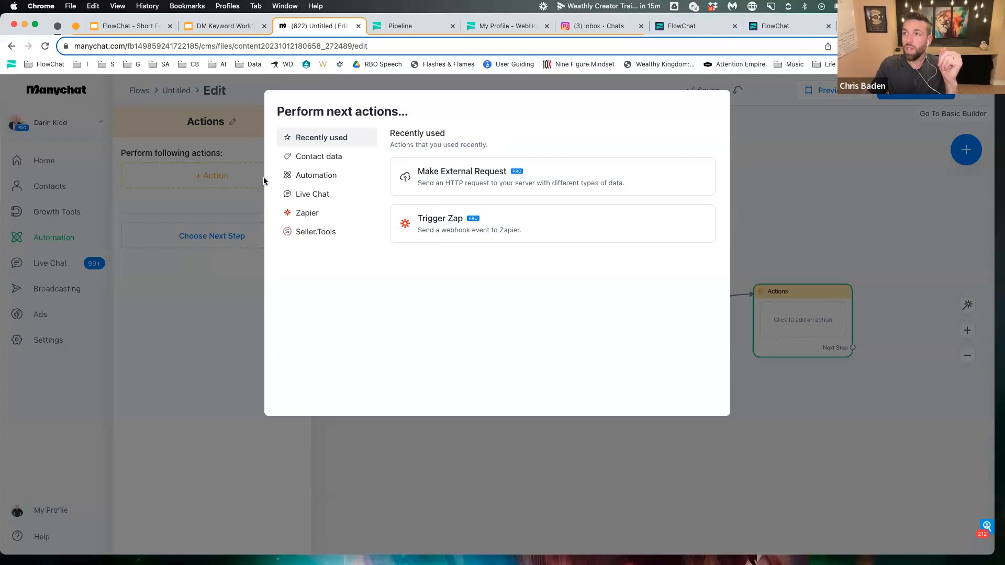
{"action": "left_click", "coordinate": [330, 183]}
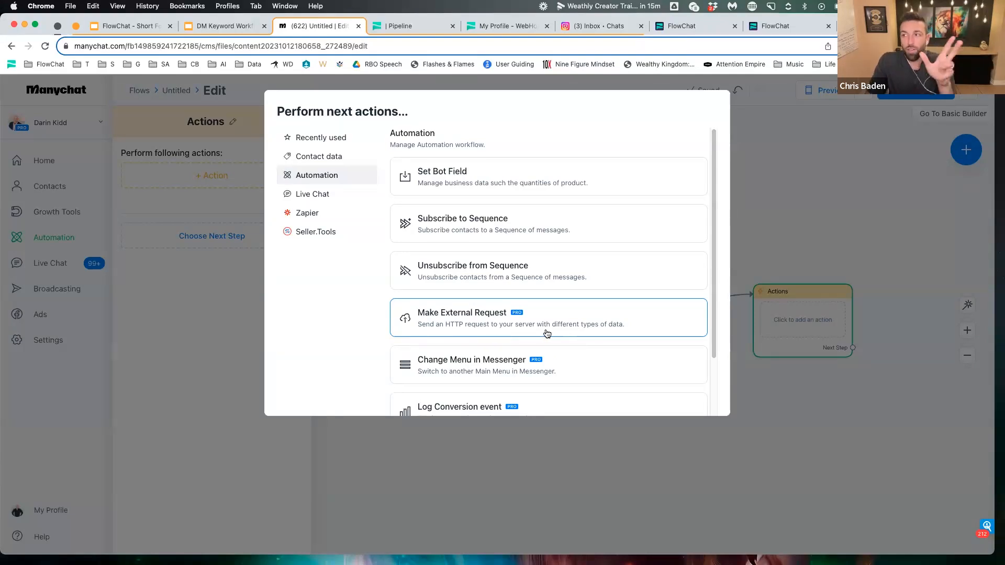
{"action": "left_click", "coordinate": [488, 322]}
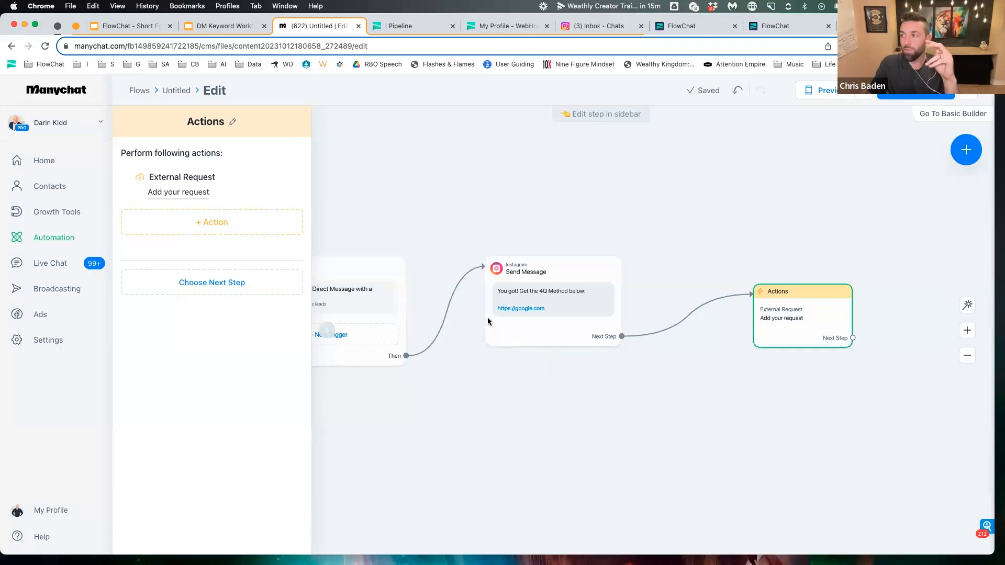
Open the external request for editing, and create a webhook with the Create New Lead action in FlowChat's WebHooks settings
{"action": "left_click", "coordinate": [186, 198]}
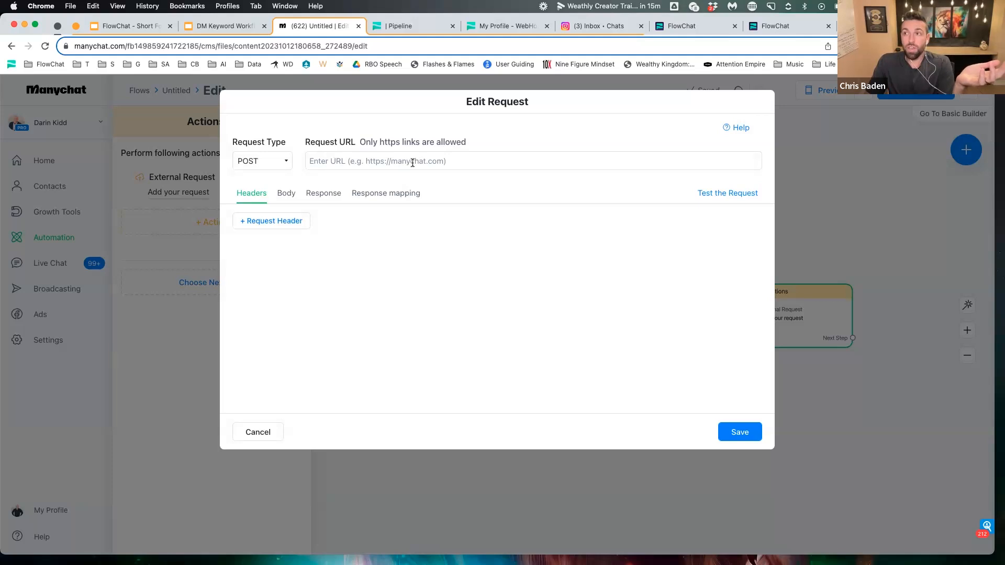
{"action": "left_click", "coordinate": [408, 27]}
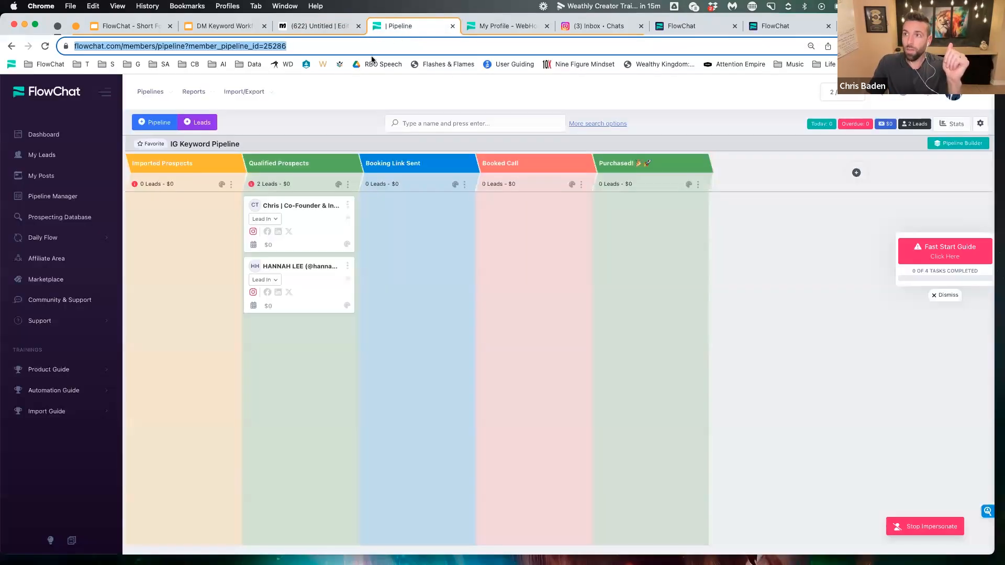
{"action": "left_click", "coordinate": [499, 25]}
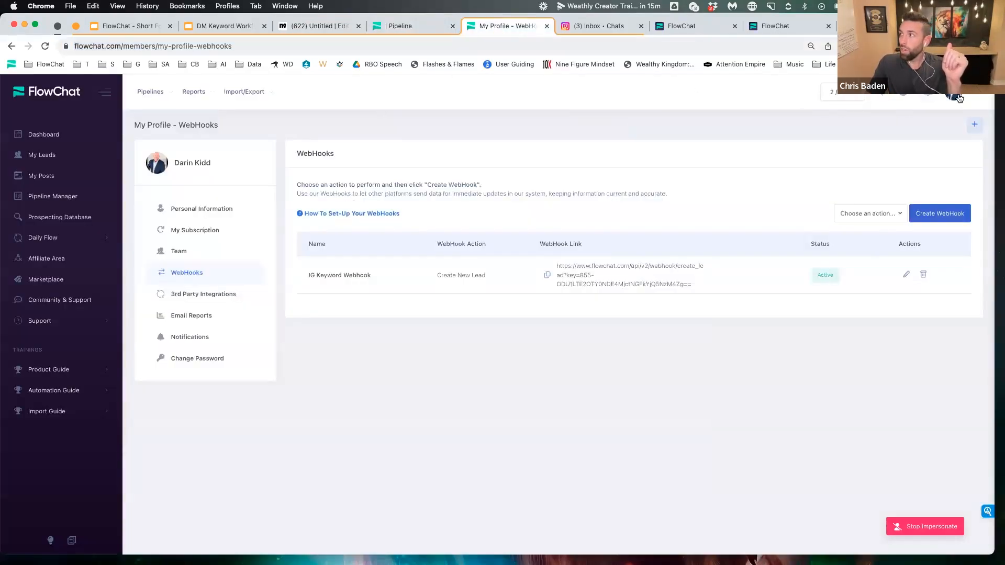
{"action": "left_click", "coordinate": [958, 98]}
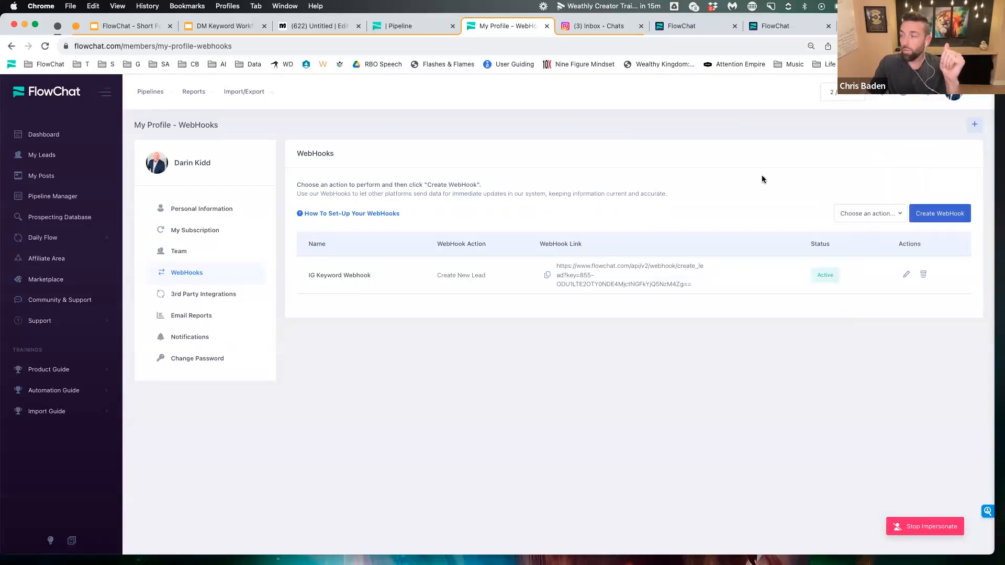
{"action": "left_click", "coordinate": [901, 219]}
{"action": "left_click", "coordinate": [878, 239]}
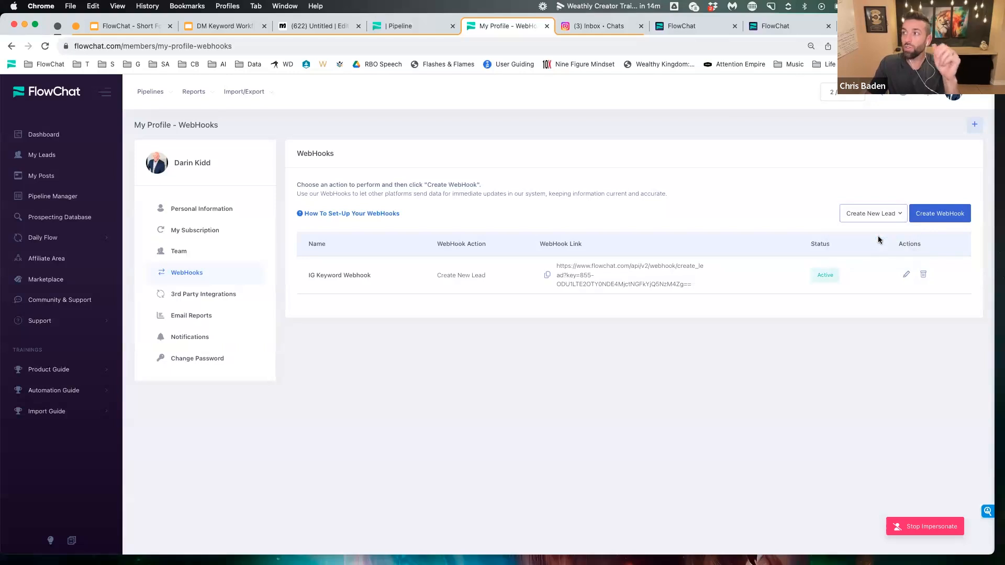
{"action": "left_click", "coordinate": [946, 215]}
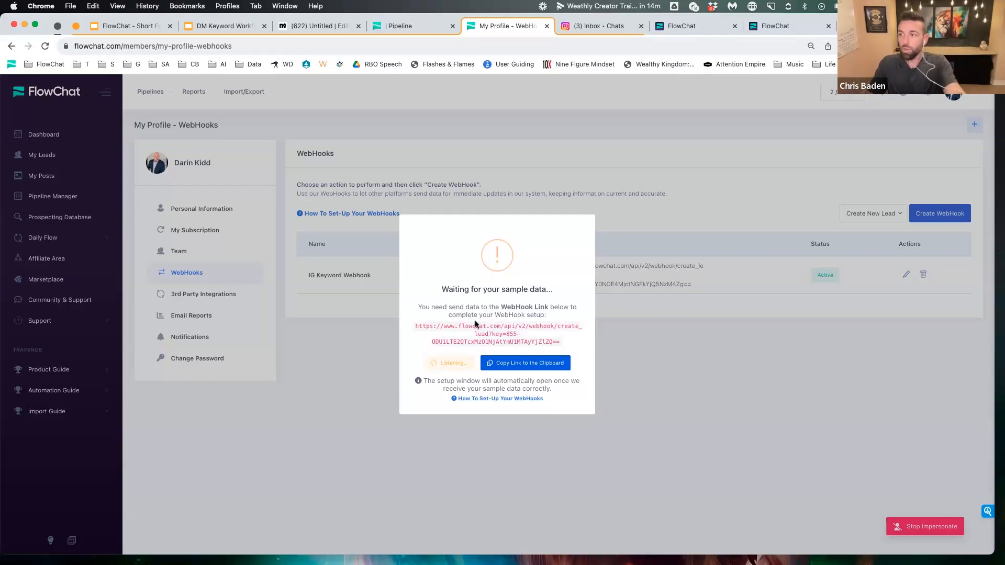
Copy the new webhook link containing its key, switch back to Manychat, and paste it as the external request's Request URL
{"action": "scroll", "coordinate": [488, 320], "scroll_direction": "up", "scroll_amount": 5}
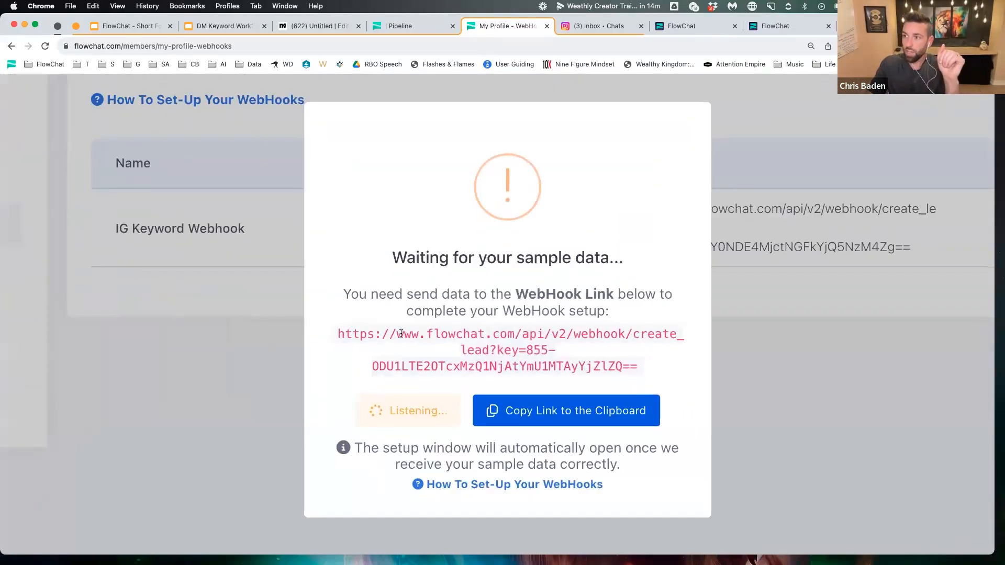
{"action": "left_click_drag", "start_coordinate": [338, 335], "coordinate": [358, 340]}
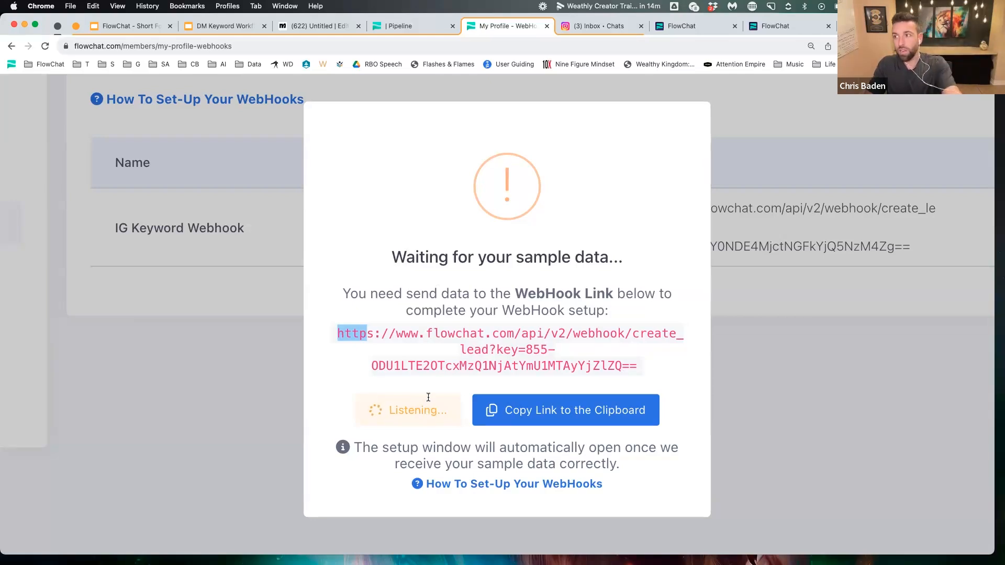
{"action": "scroll", "coordinate": [488, 319], "scroll_direction": "down", "scroll_amount": 5}
{"action": "left_click", "coordinate": [538, 366]}
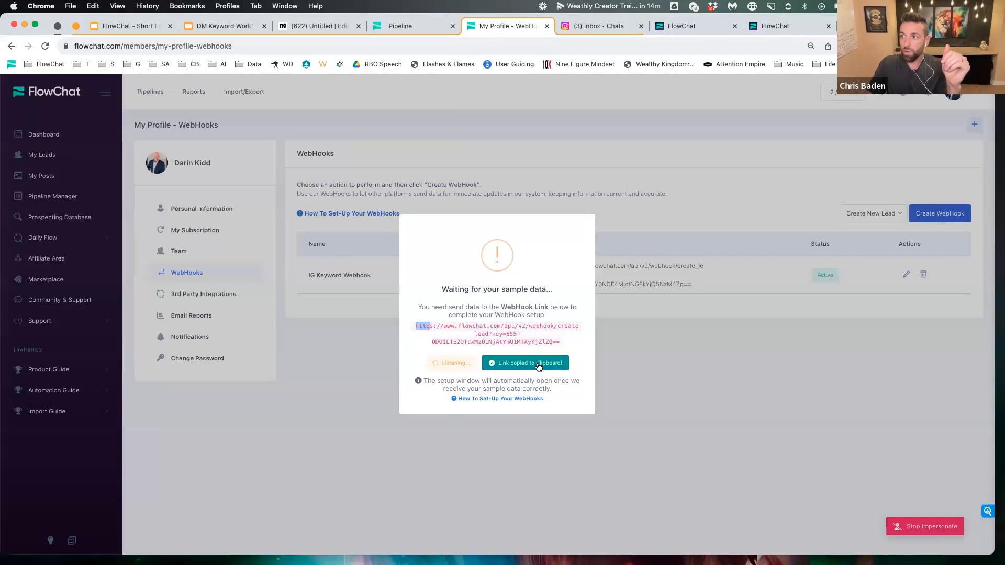
{"action": "left_click", "coordinate": [316, 26]}
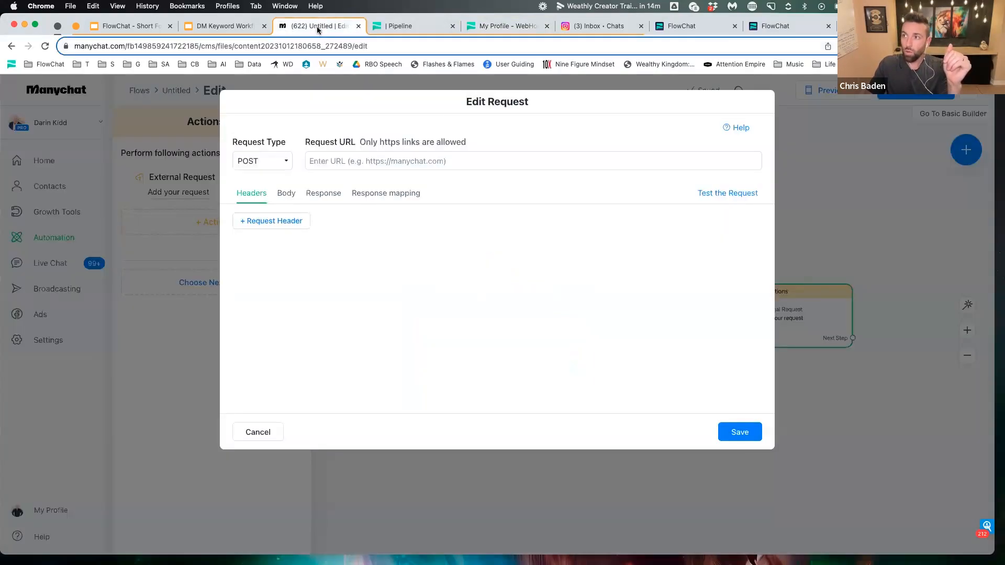
{"action": "left_click", "coordinate": [342, 166]}
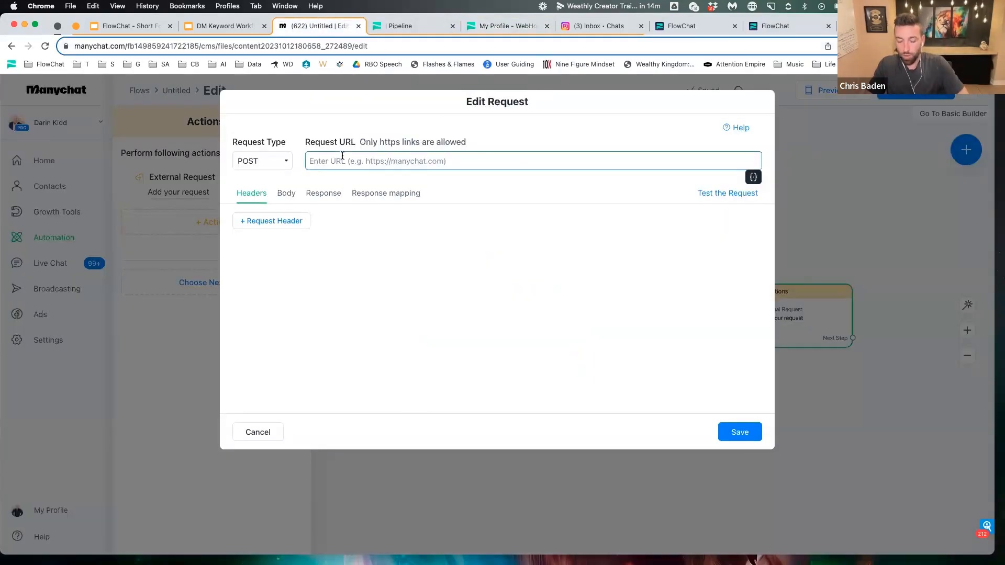
{"action": "key", "text": "cmd+v"}
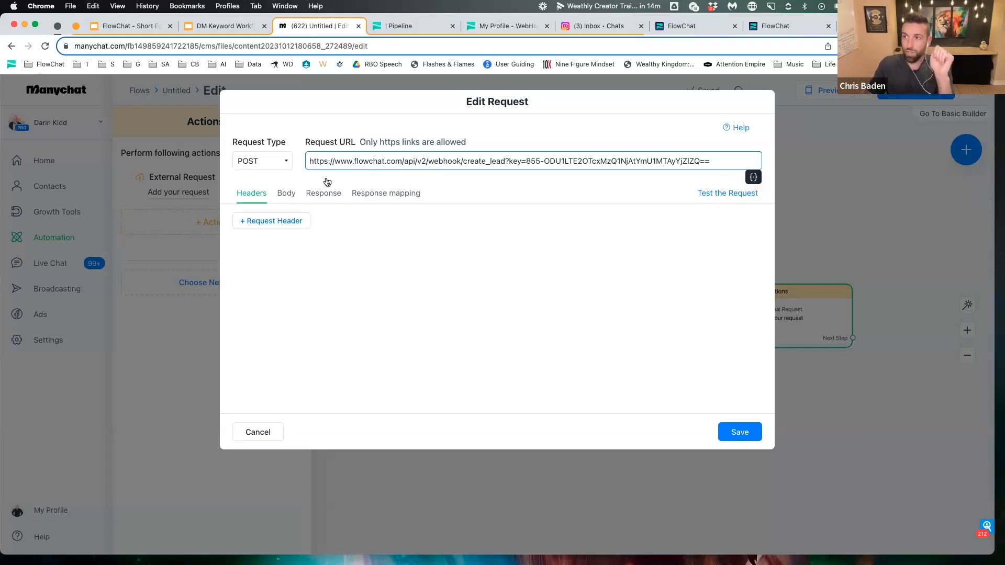
Add Full Contact Data to the request body, test the request, and look through the response
{"action": "left_click", "coordinate": [286, 194]}
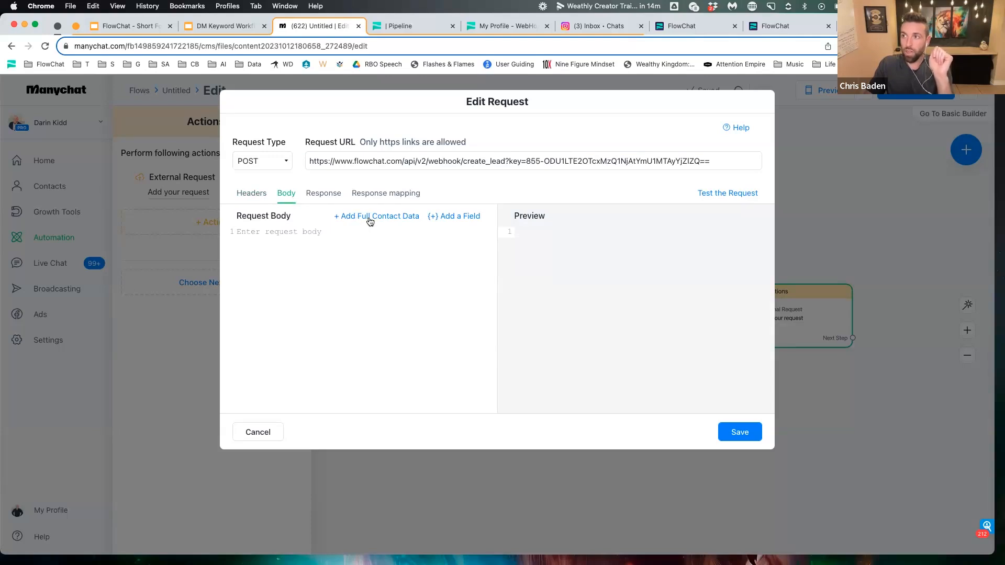
{"action": "left_click", "coordinate": [371, 217]}
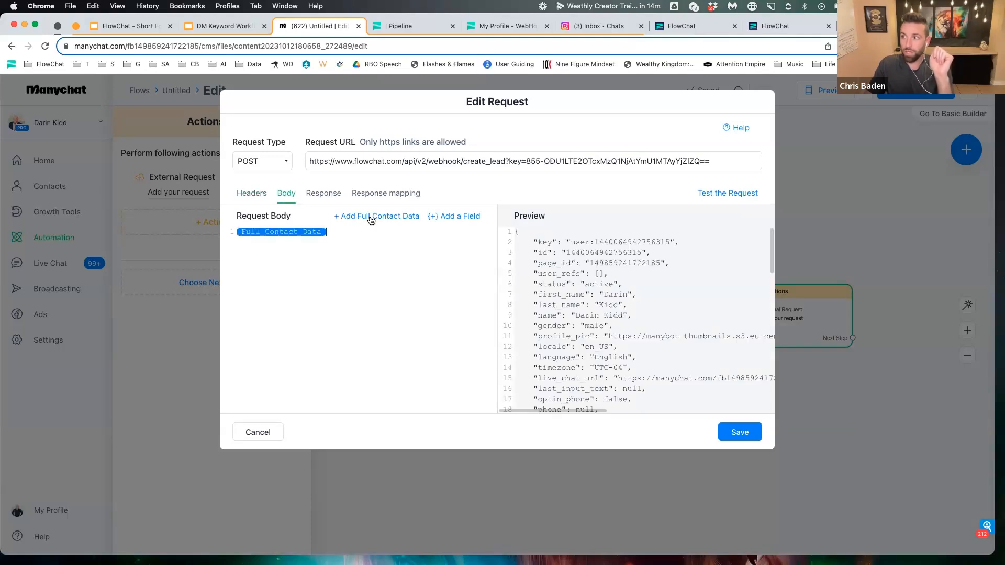
{"action": "scroll", "coordinate": [579, 318], "scroll_direction": "down", "scroll_amount": 5}
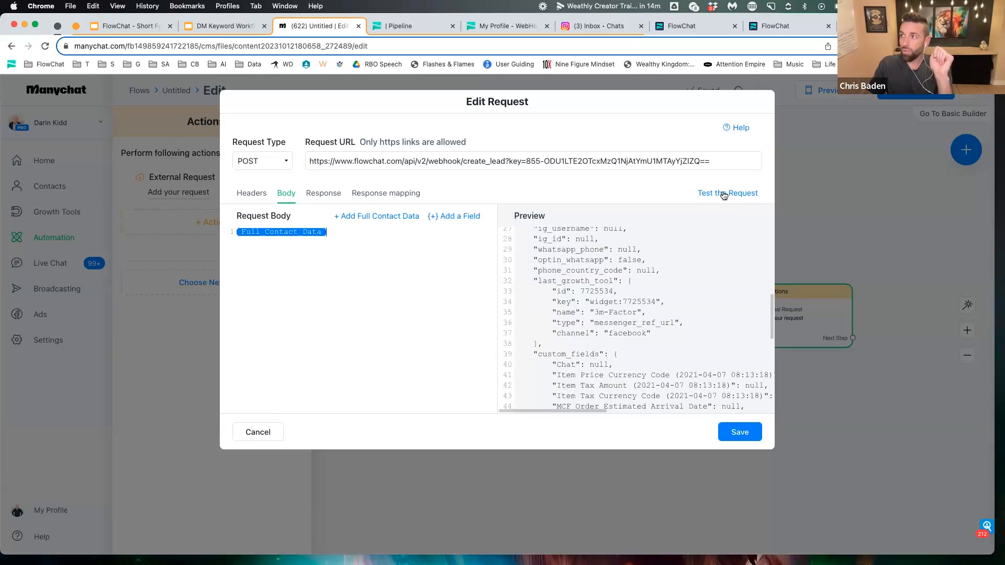
{"action": "left_click", "coordinate": [722, 193]}
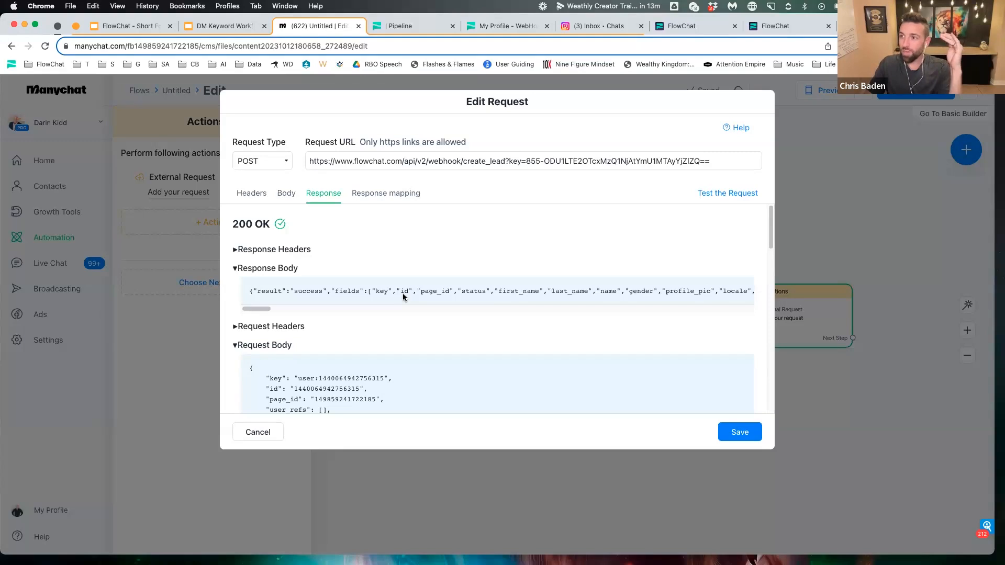
{"action": "scroll", "coordinate": [391, 318], "scroll_direction": "down", "scroll_amount": 5}
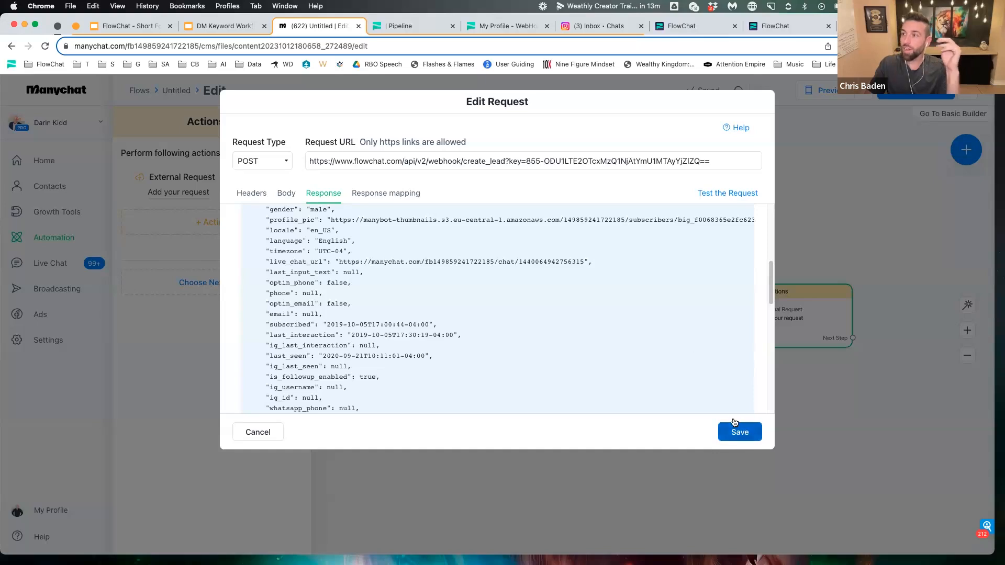
Switch back to FlowChat's webhook details, name the webhook "IG Keyword Webhook - Test", and enable it
{"action": "left_click", "coordinate": [412, 26]}
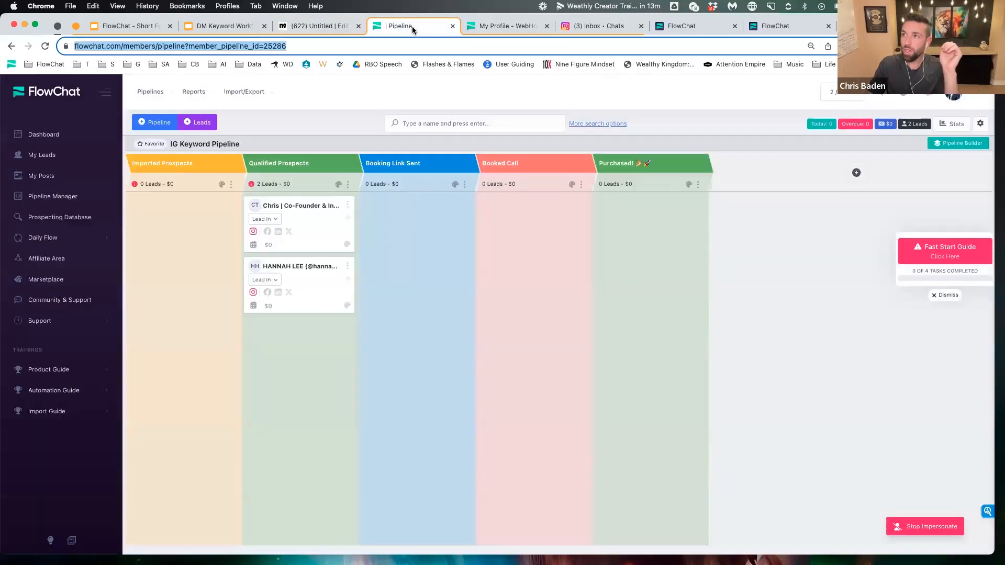
{"action": "left_click", "coordinate": [510, 26]}
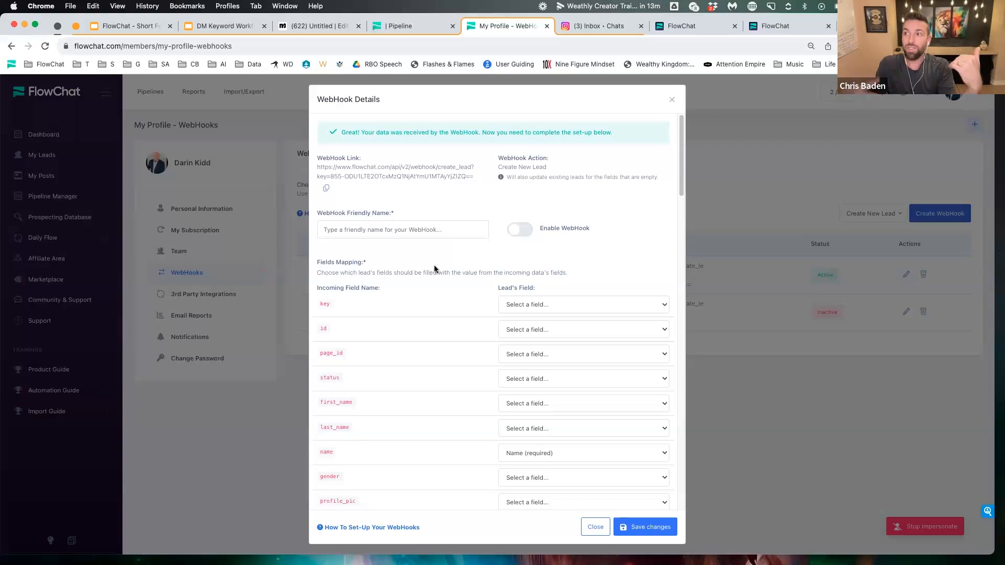
{"action": "left_click", "coordinate": [394, 230]}
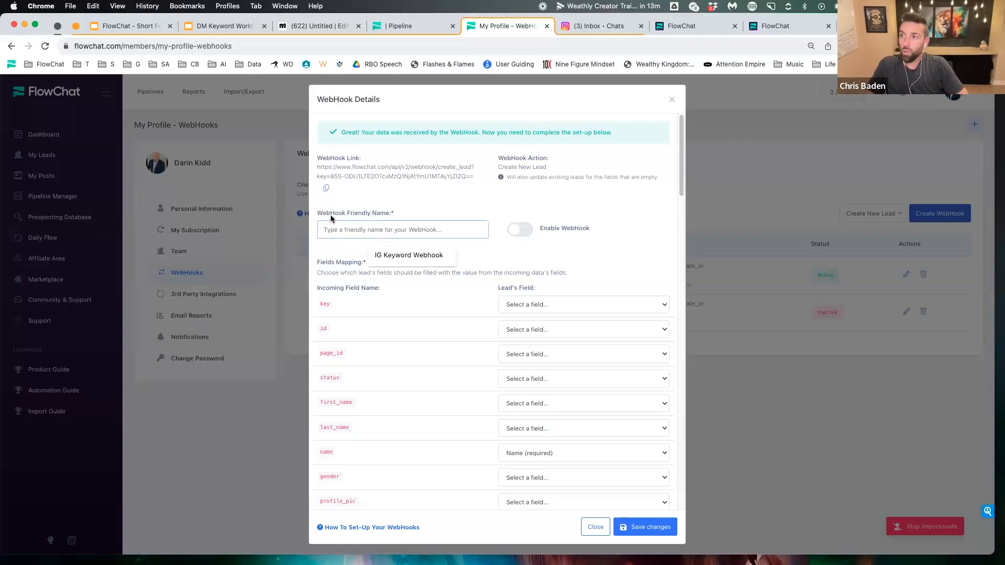
{"action": "type", "text": "IG"}
{"action": "left_click", "coordinate": [412, 255]}
{"action": "type", "text": "- Test"}
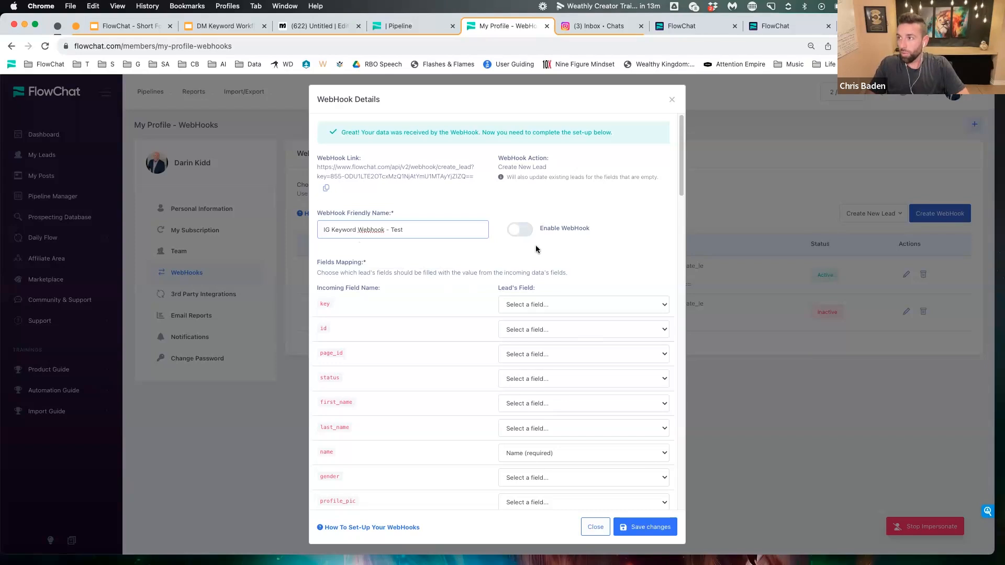
{"action": "left_click", "coordinate": [521, 233]}
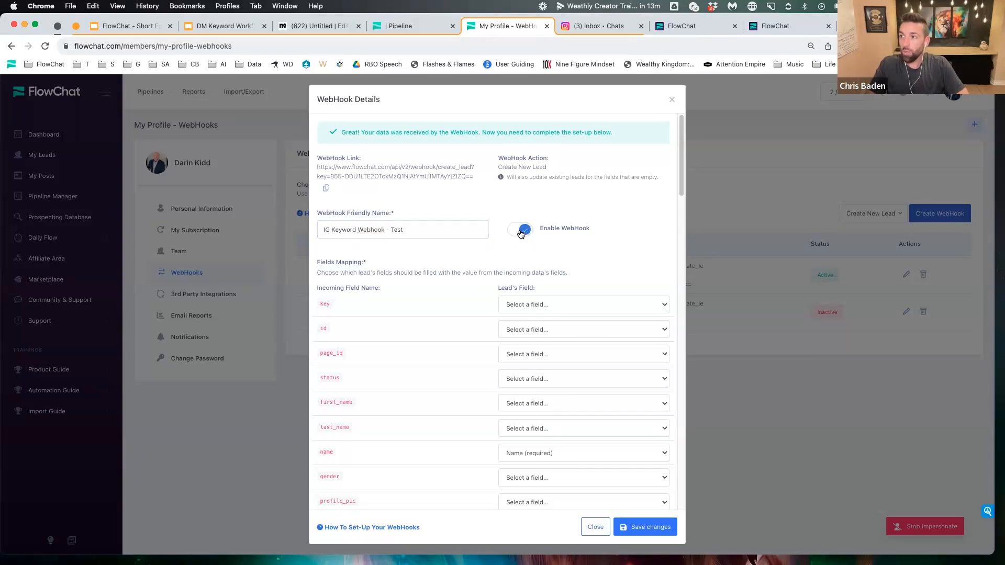
Map the incoming name field to the lead's Name (required) field
{"action": "scroll", "coordinate": [583, 275], "scroll_direction": "down", "scroll_amount": 4}
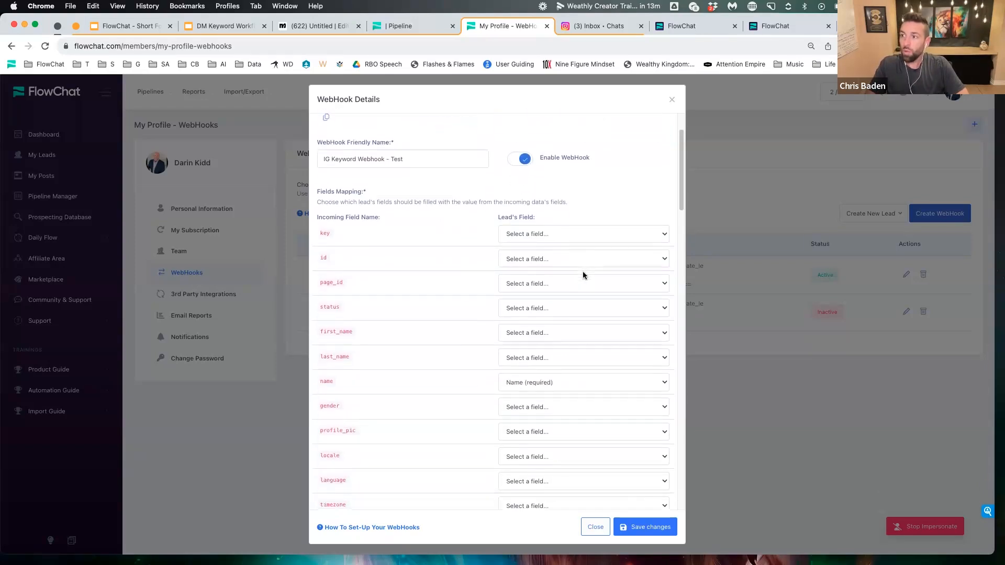
{"action": "scroll", "coordinate": [583, 275], "scroll_direction": "down", "scroll_amount": 4}
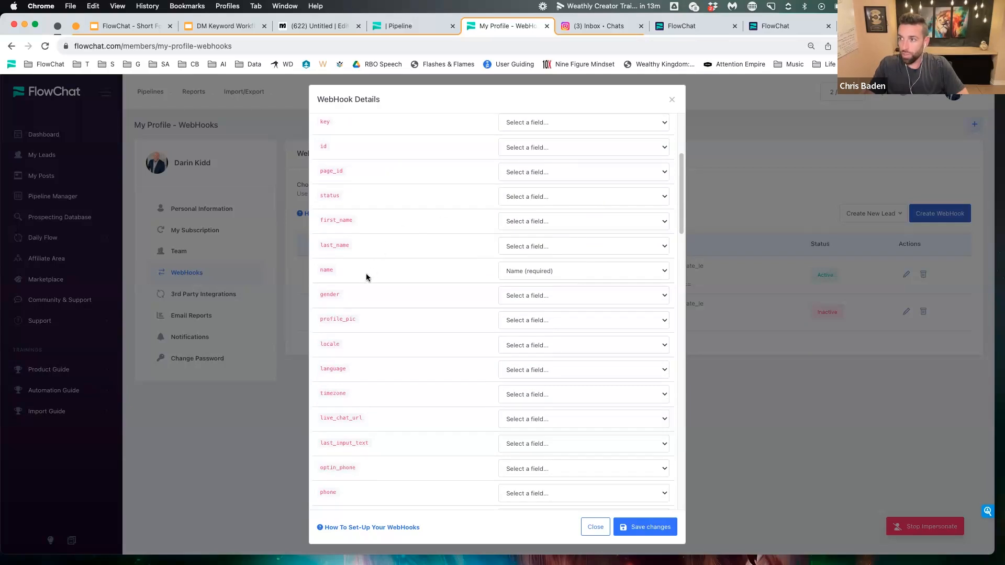
{"action": "left_click", "coordinate": [535, 274]}
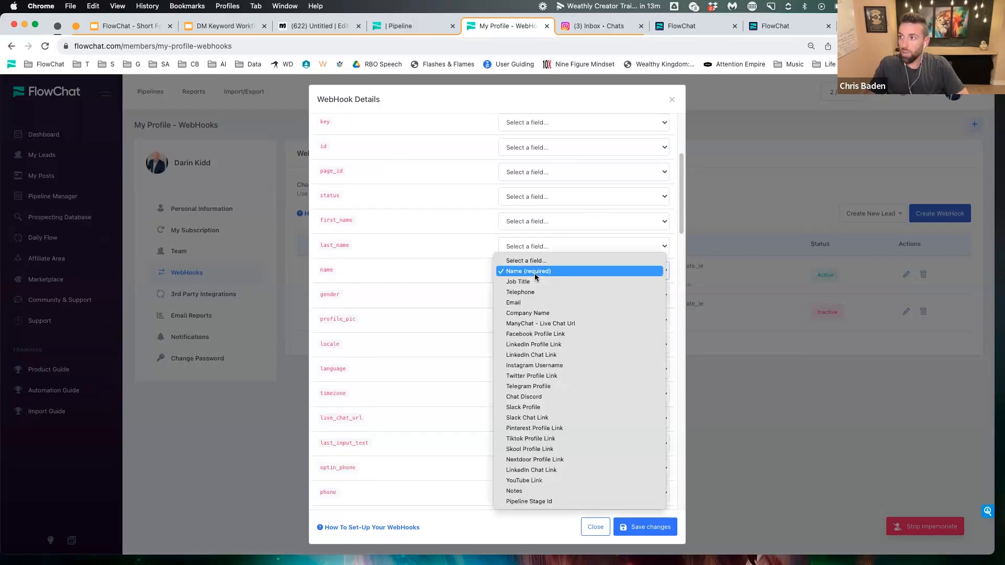
{"action": "left_click", "coordinate": [533, 272]}
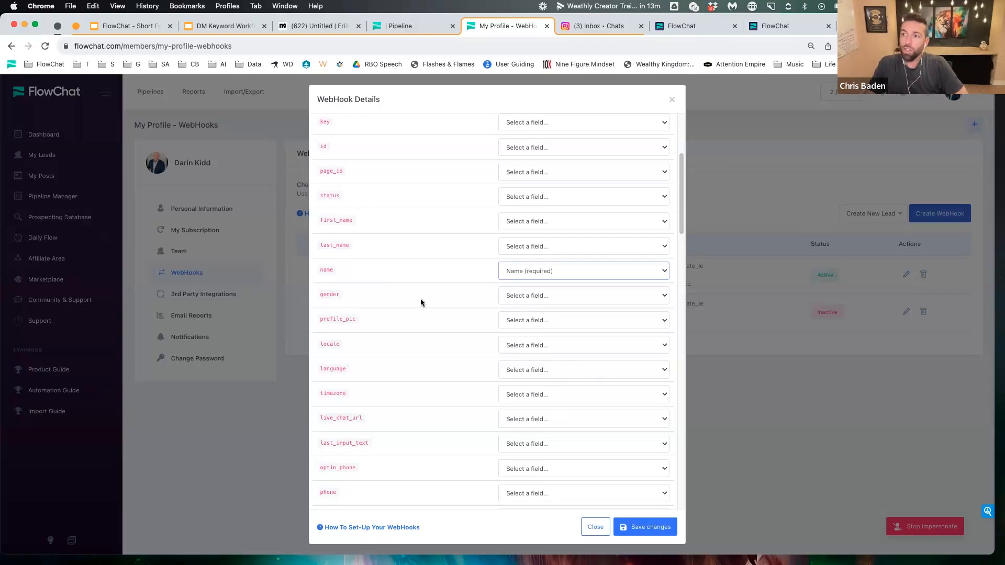
Look through the incoming fields and map ig_username to the lead's Instagram Username field
{"action": "scroll", "coordinate": [408, 314], "scroll_direction": "down", "scroll_amount": 3}
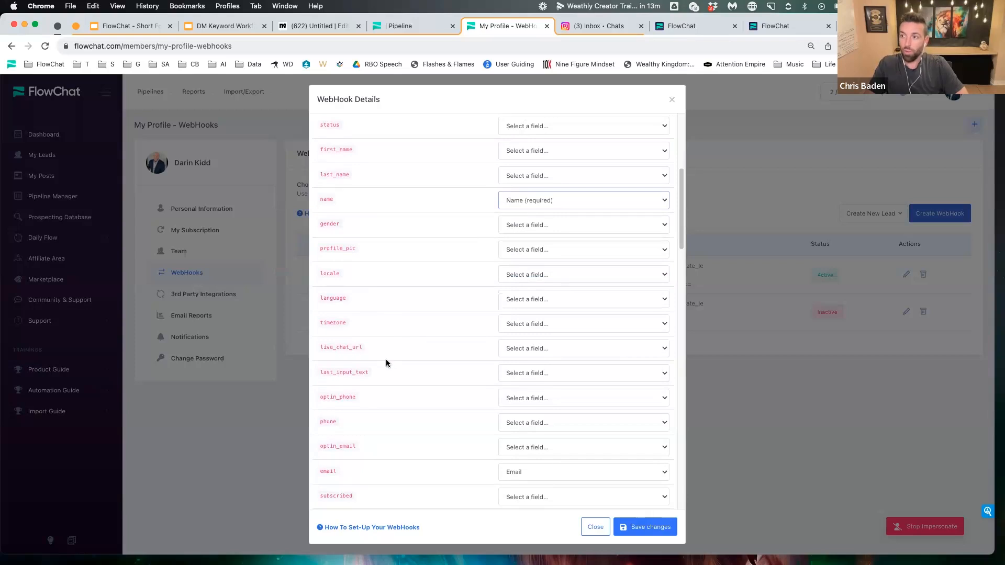
{"action": "scroll", "coordinate": [388, 358], "scroll_direction": "down", "scroll_amount": 1}
{"action": "scroll", "coordinate": [389, 361], "scroll_direction": "down", "scroll_amount": 2}
{"action": "scroll", "coordinate": [397, 361], "scroll_direction": "down", "scroll_amount": 3}
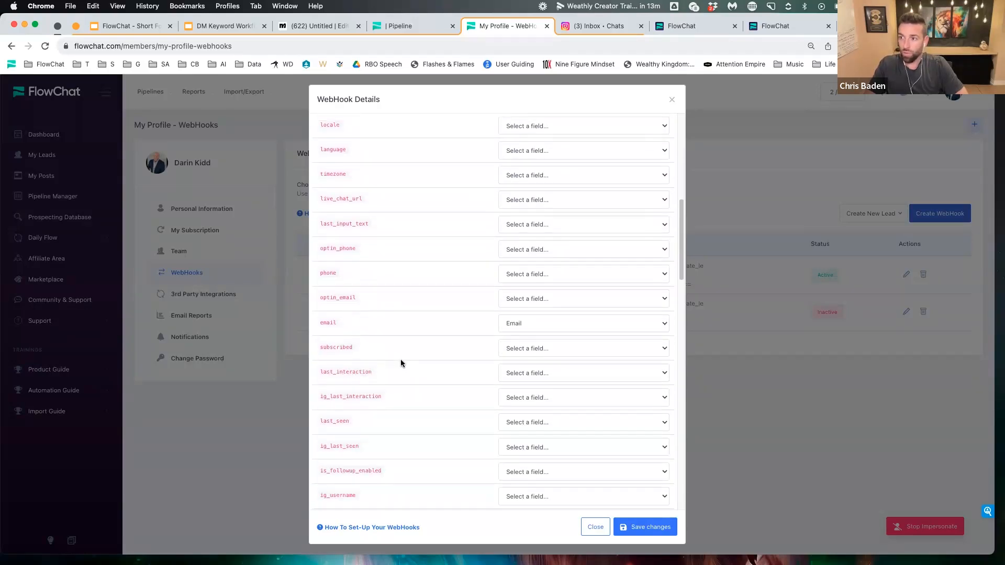
{"action": "scroll", "coordinate": [390, 330], "scroll_direction": "up", "scroll_amount": 6}
{"action": "scroll", "coordinate": [428, 422], "scroll_direction": "down", "scroll_amount": 10}
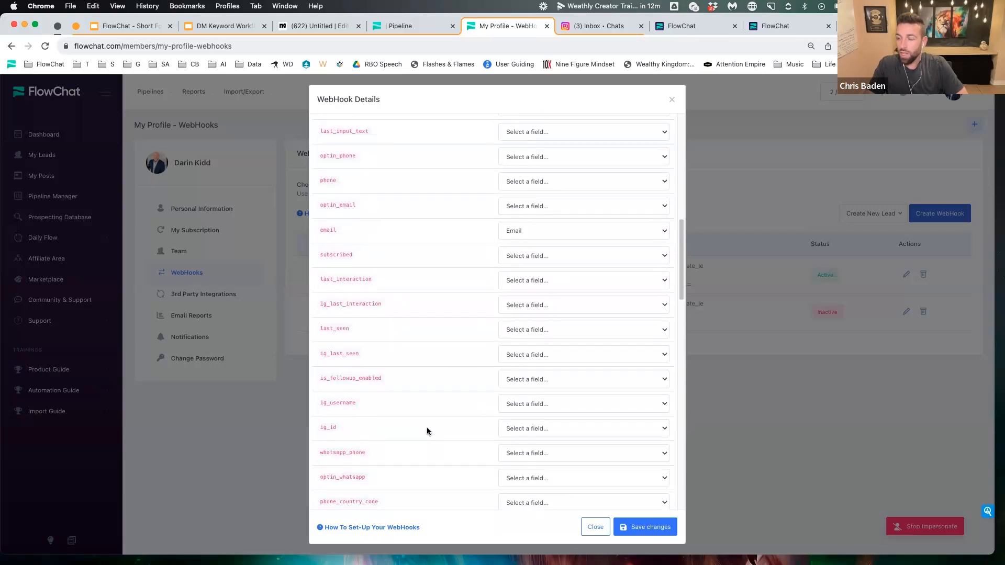
{"action": "scroll", "coordinate": [426, 431], "scroll_direction": "down", "scroll_amount": 3}
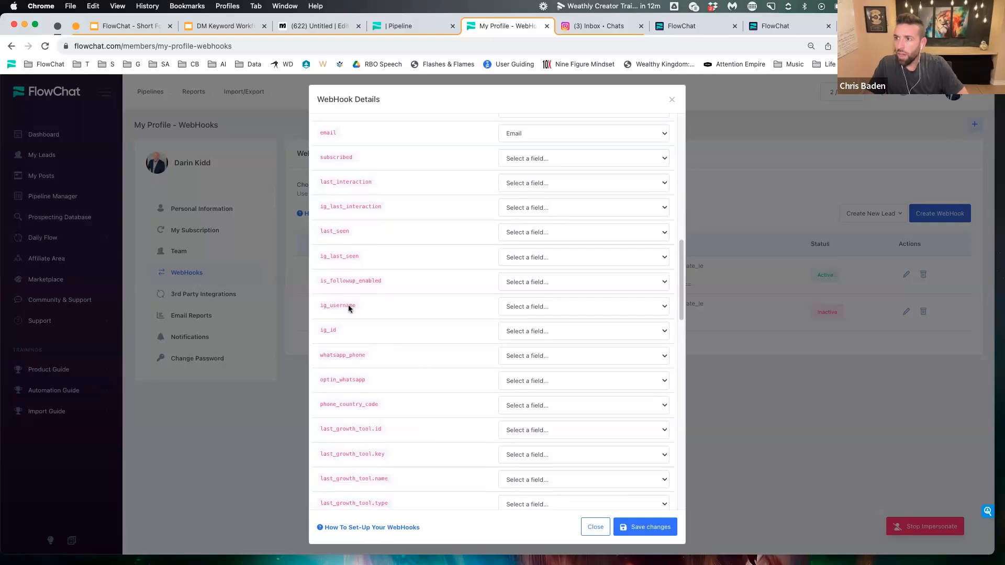
{"action": "left_click", "coordinate": [555, 309]}
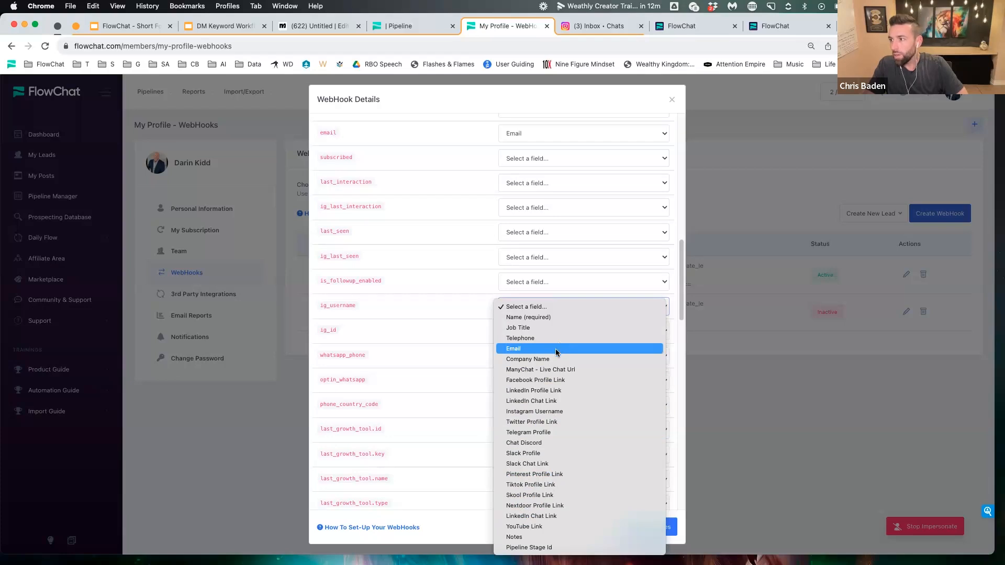
{"action": "left_click", "coordinate": [530, 412]}
Add a custom value row at the end of the webhook's field mapping and map it to Pipeline Stage Id
{"action": "scroll", "coordinate": [450, 372], "scroll_direction": "down", "scroll_amount": 10}
{"action": "scroll", "coordinate": [450, 373], "scroll_direction": "down", "scroll_amount": 15}
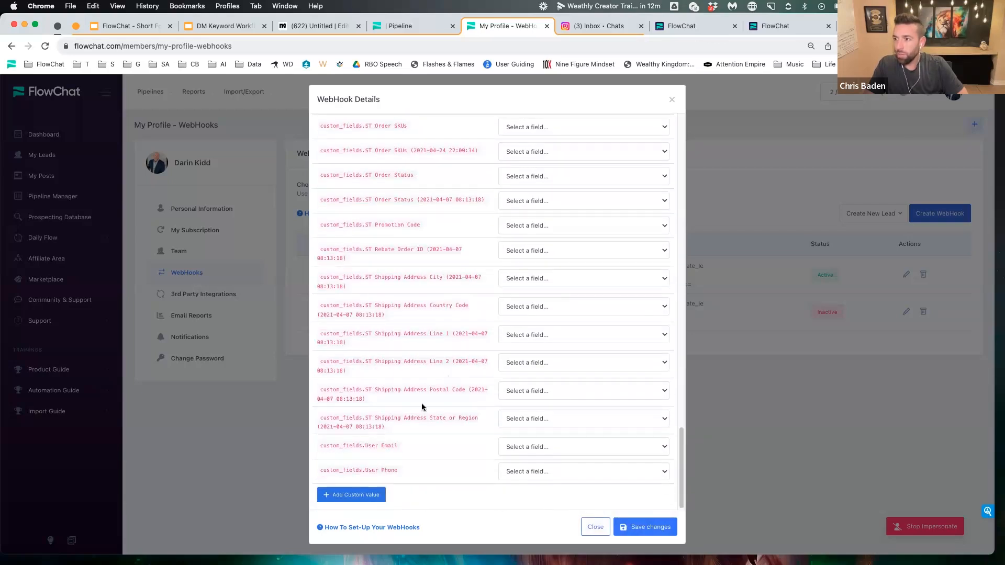
{"action": "left_click", "coordinate": [359, 495]}
{"action": "left_click", "coordinate": [545, 495]}
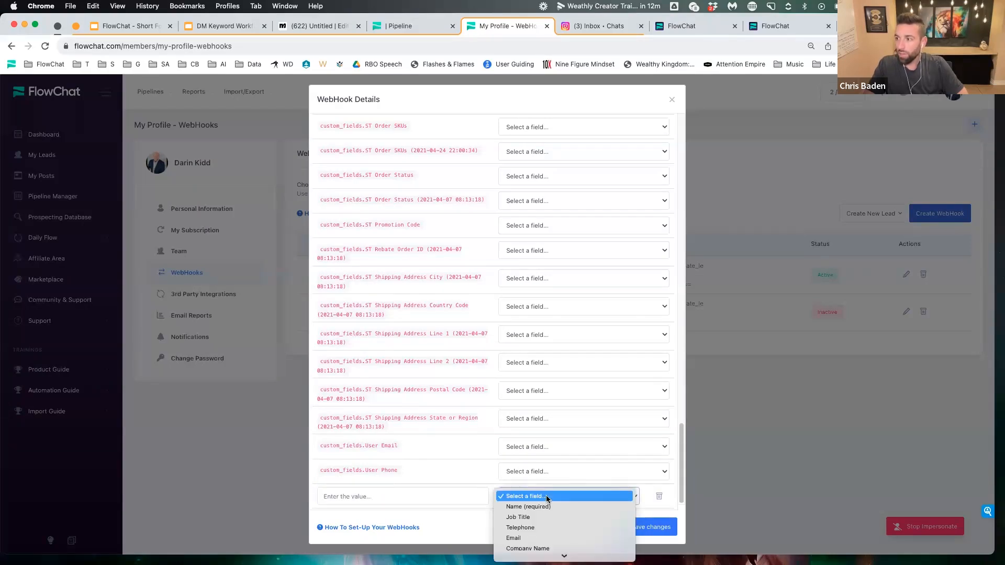
{"action": "scroll", "coordinate": [543, 518], "scroll_direction": "down", "scroll_amount": 10}
{"action": "left_click", "coordinate": [541, 554]}
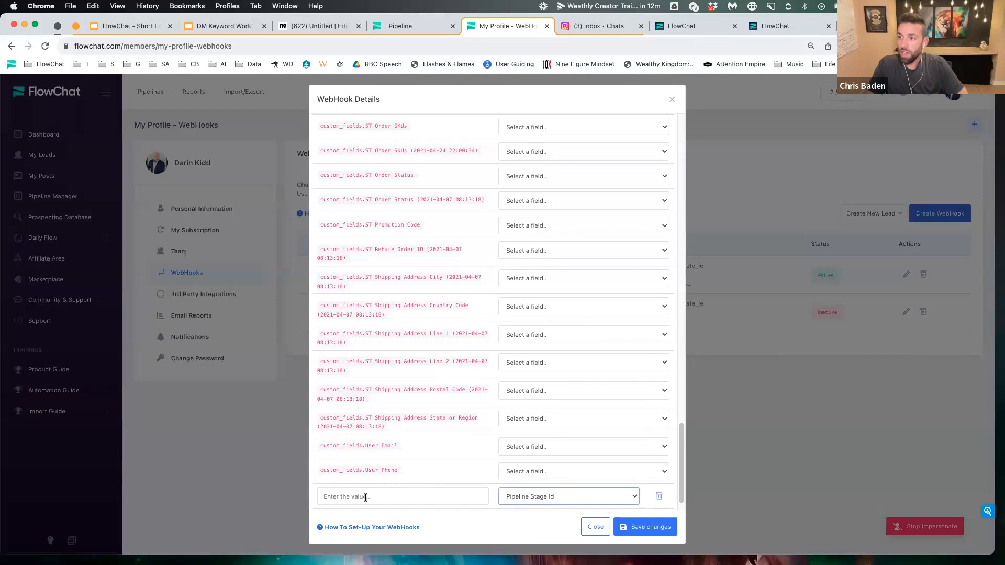
Switch to the IG Keyword Pipeline, open the Qualified Prospects stage's settings, and copy its Pipeline Stage ID
{"action": "left_click", "coordinate": [399, 25]}
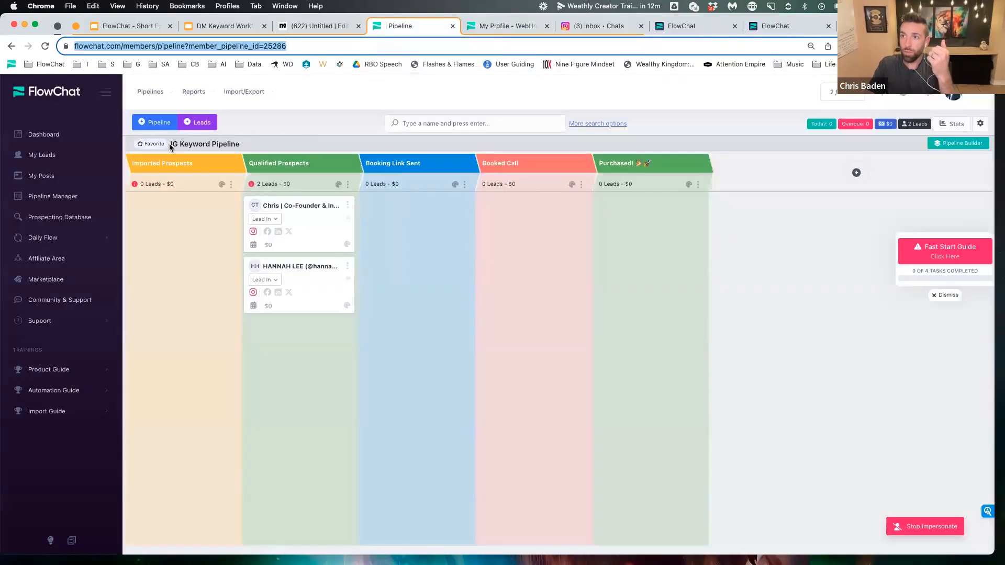
{"action": "left_click_drag", "start_coordinate": [173, 144], "coordinate": [240, 145]}
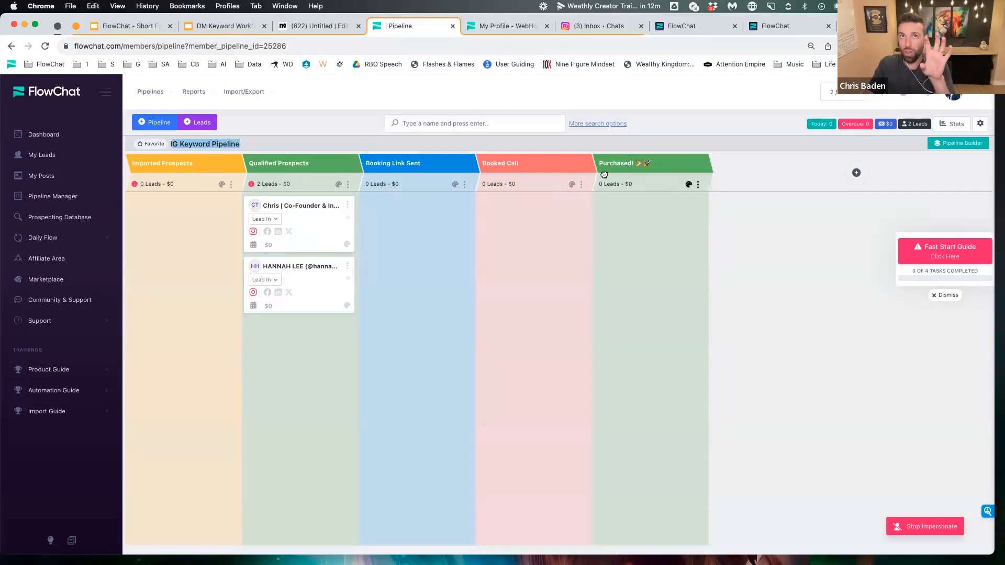
{"action": "left_click", "coordinate": [348, 184]}
{"action": "left_click", "coordinate": [306, 373]}
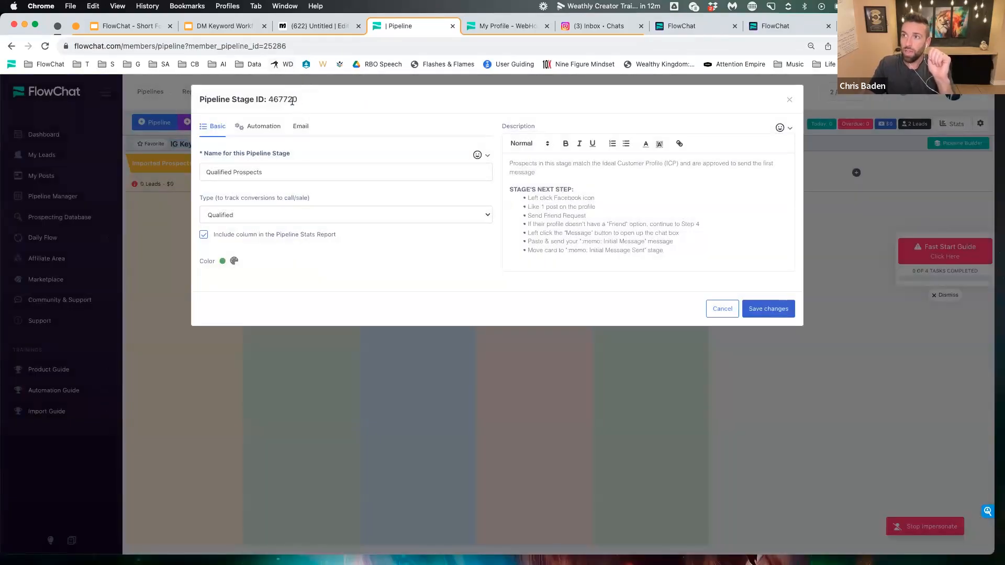
{"action": "left_click_drag", "start_coordinate": [296, 101], "coordinate": [268, 104]}
{"action": "key", "text": "super+c"}
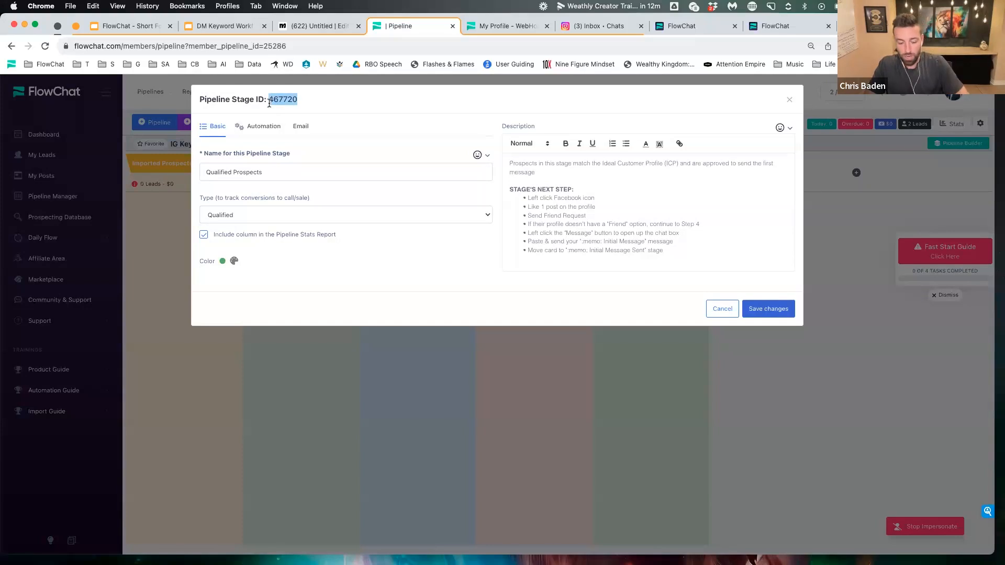
Return to the webhook details, enter the copied stage ID 467720 as the Pipeline Stage Id value, and save the webhook
{"action": "left_click", "coordinate": [494, 26]}
{"action": "left_click", "coordinate": [372, 496]}
{"action": "key", "text": "super+v"}
{"action": "left_click", "coordinate": [647, 530]}
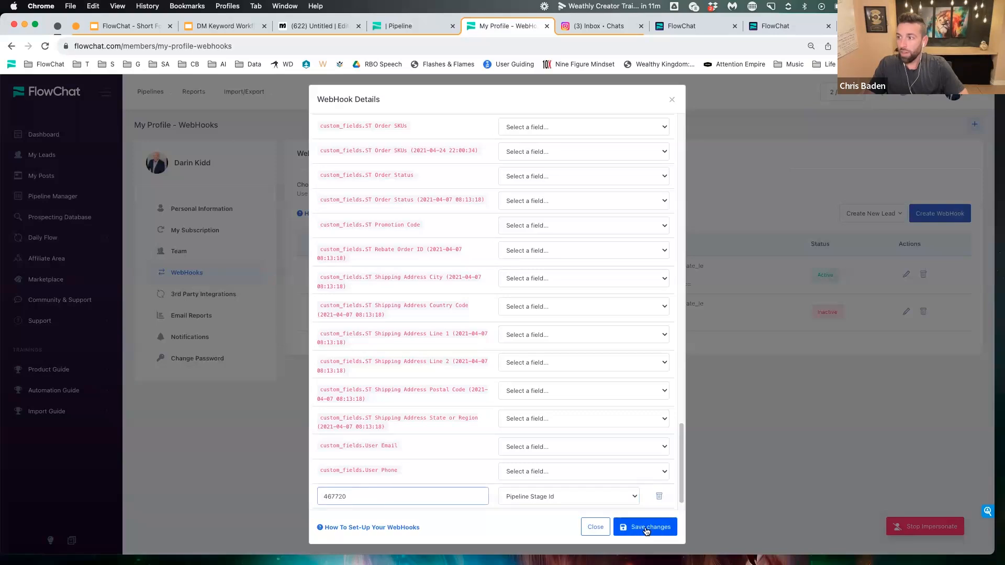
{"action": "left_click", "coordinate": [646, 529]}
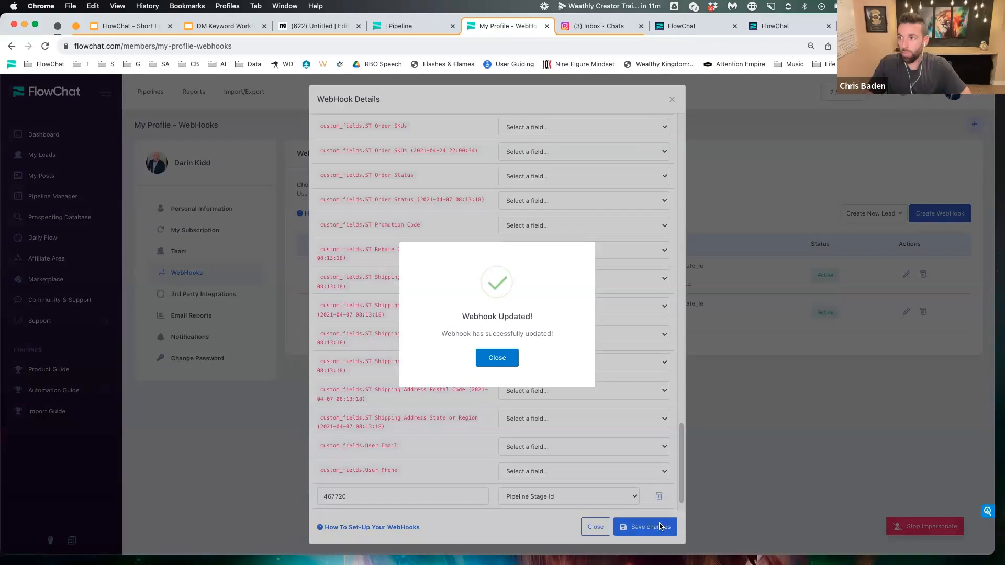
{"action": "left_click", "coordinate": [503, 359]}
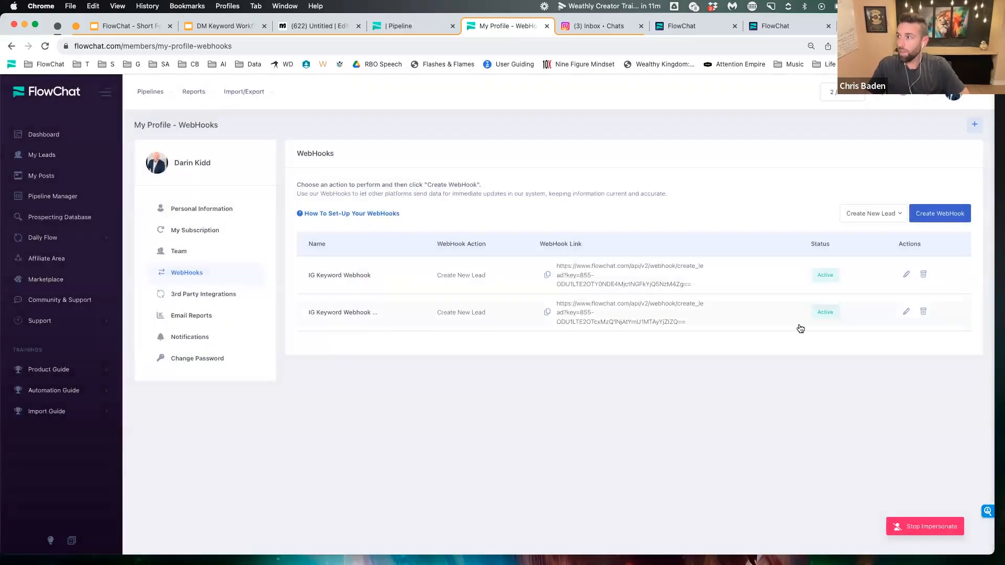
Switch to Manychat, save the external request, and look over the flow from keyword trigger to webhook action
{"action": "left_click", "coordinate": [316, 32]}
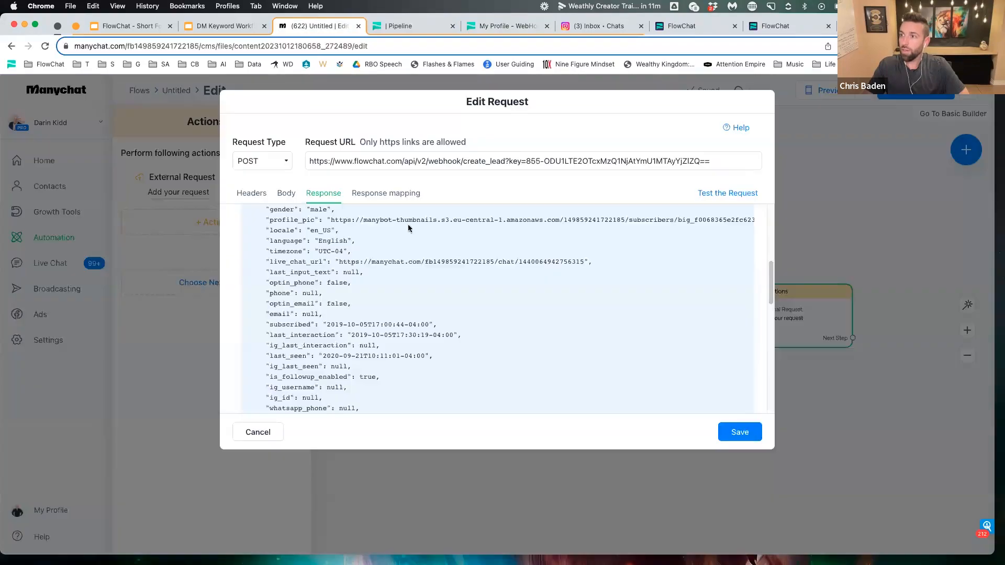
{"action": "left_click", "coordinate": [738, 432]}
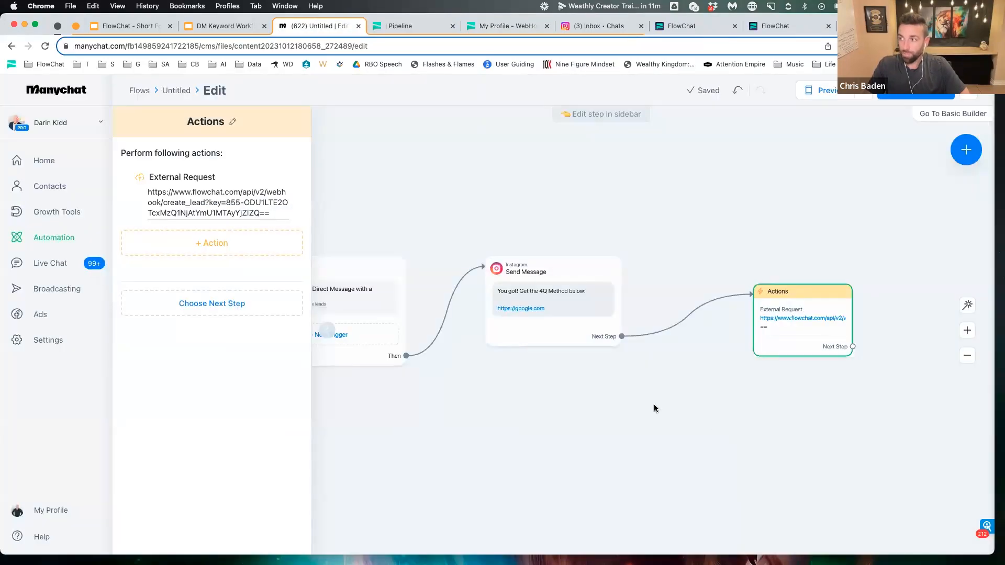
{"action": "scroll", "coordinate": [589, 422], "scroll_direction": "left", "scroll_amount": 3}
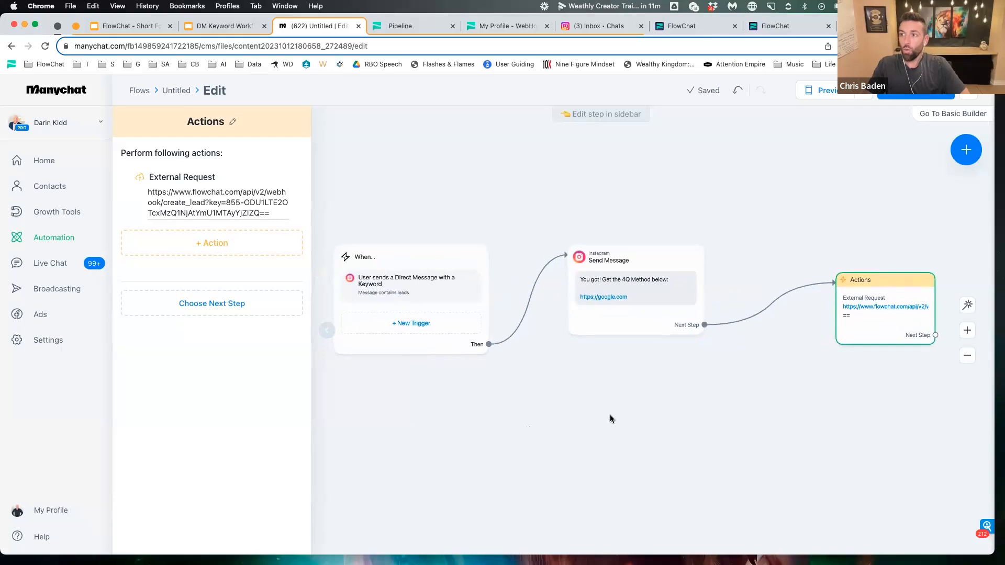
{"action": "scroll", "coordinate": [611, 418], "scroll_direction": "down", "scroll_amount": 1}
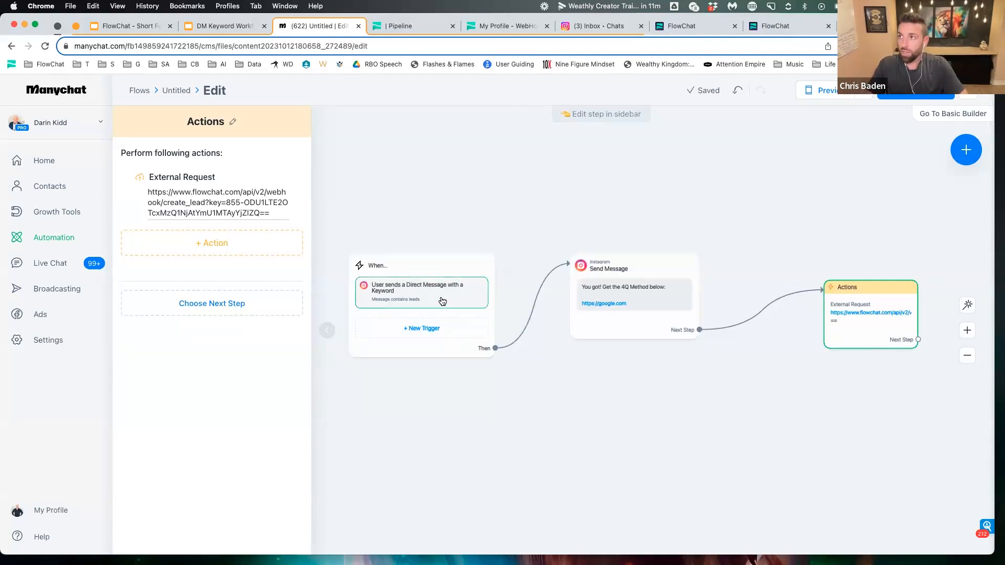
Review the keyword replies in the Instagram chat and phone screenshot, and look at the lead cards in the FlowChat pipeline
{"action": "left_click", "coordinate": [608, 32]}
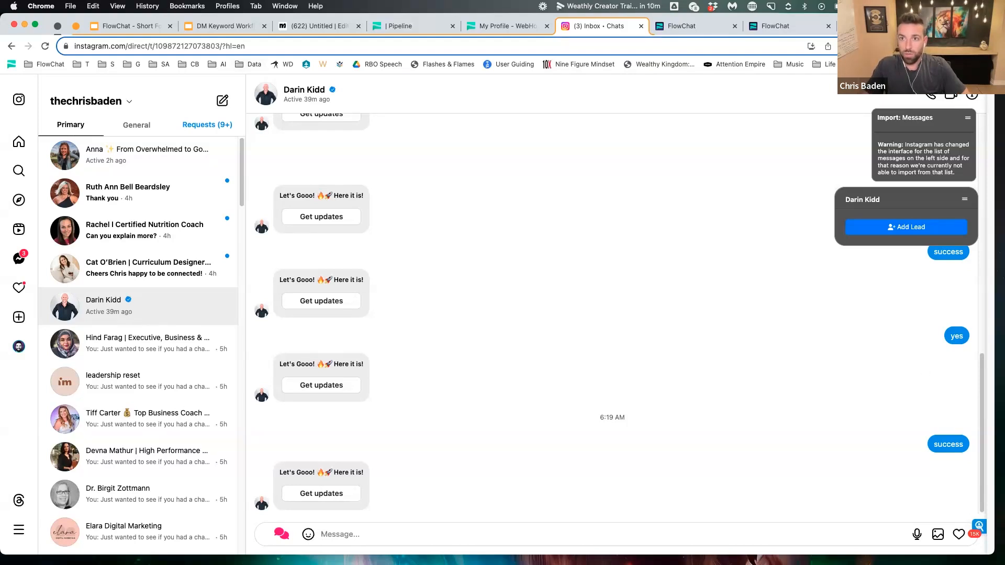
{"action": "left_click_drag", "start_coordinate": [0, 54], "coordinate": [484, 44]}
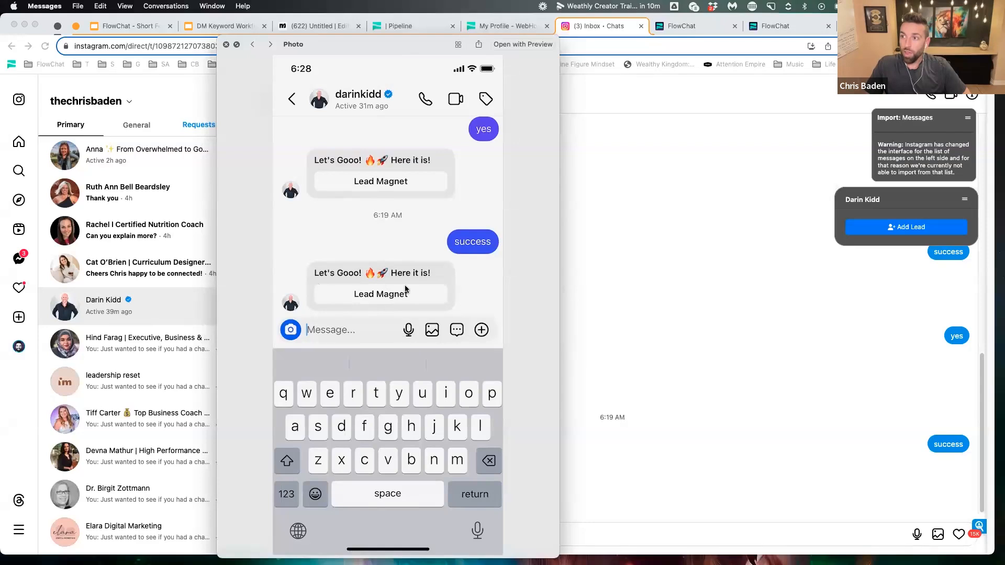
{"action": "left_click", "coordinate": [411, 26]}
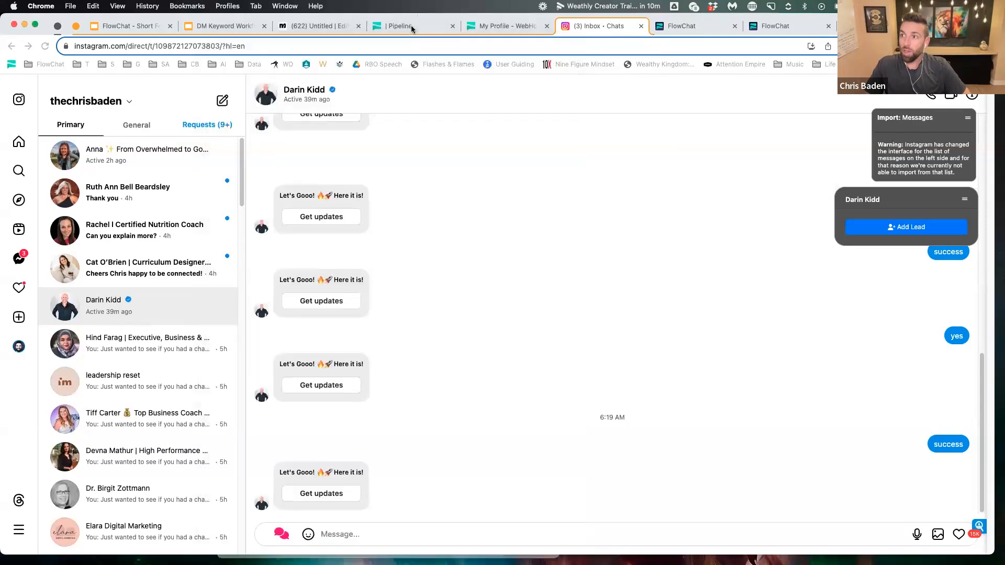
{"action": "left_click", "coordinate": [789, 100]}
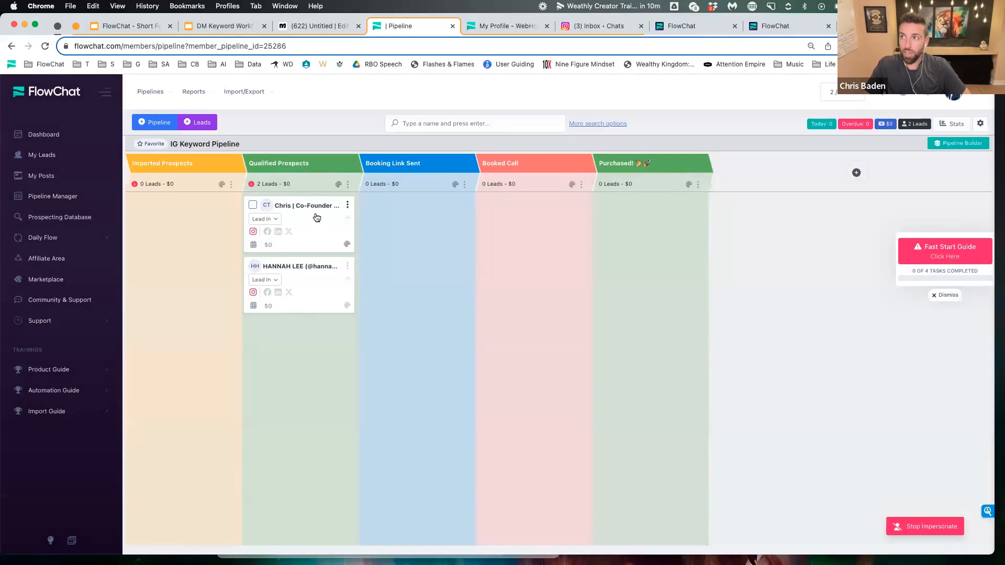
{"action": "key", "text": "ctrl+Up"}
{"action": "left_click", "coordinate": [116, 170]}
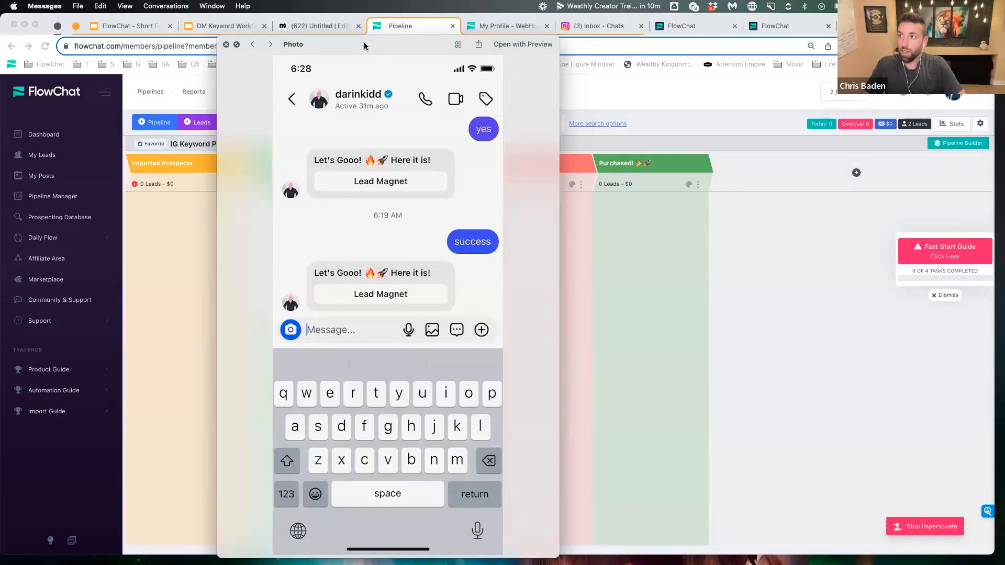
{"action": "left_click_drag", "start_coordinate": [409, 44], "coordinate": [0, 97]}
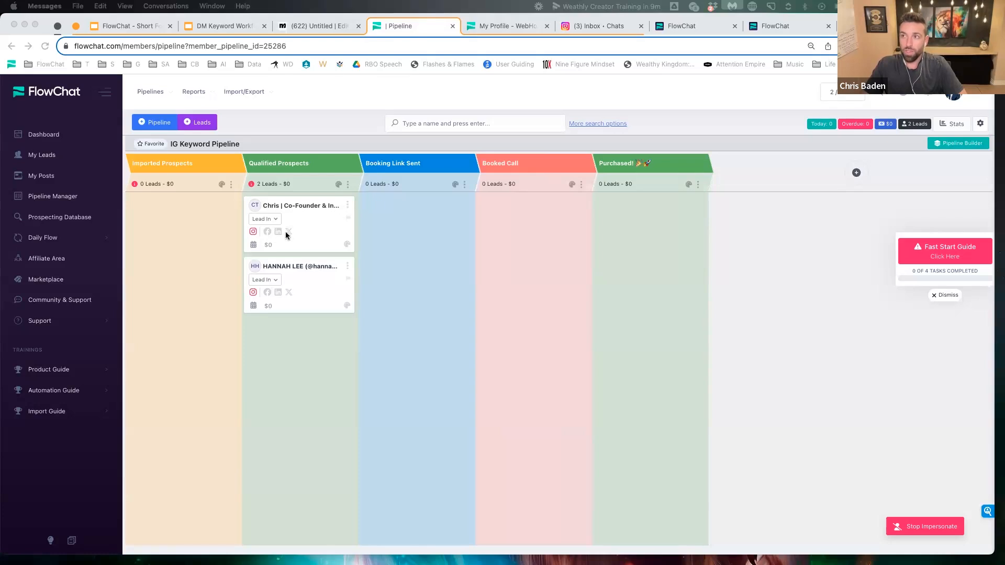
Switch to the DM Keyword Workflow presentation in Google Slides and show the Organic slide
{"action": "left_click", "coordinate": [210, 26]}
{"action": "left_click", "coordinate": [41, 238]}
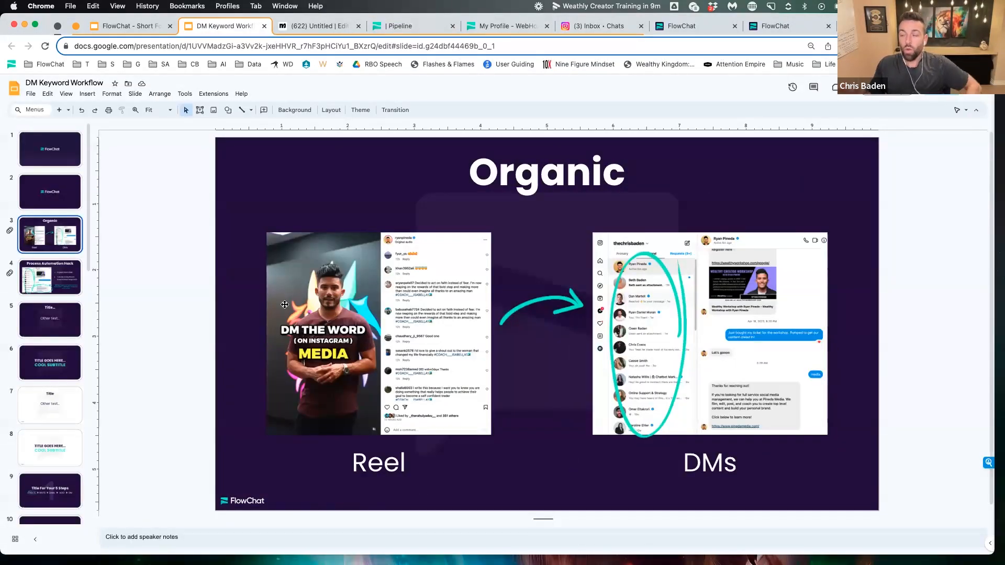